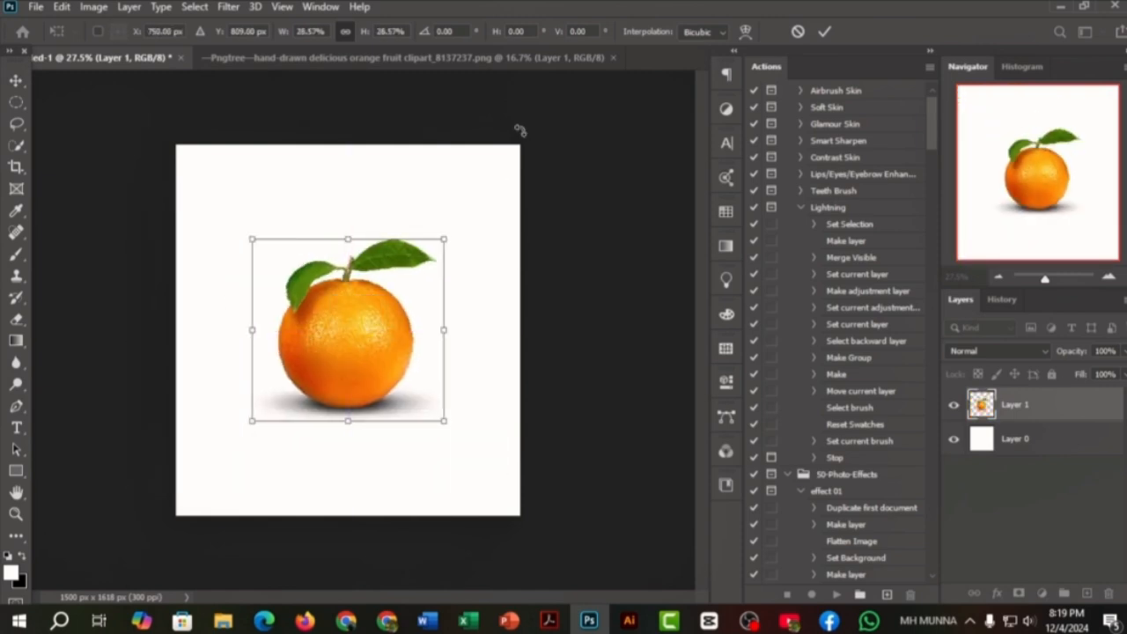
Step: Apply the free transform that scales the orange on Layer 1 to 28.57%
key("Return")
scroll(362, 372, "up", 3)
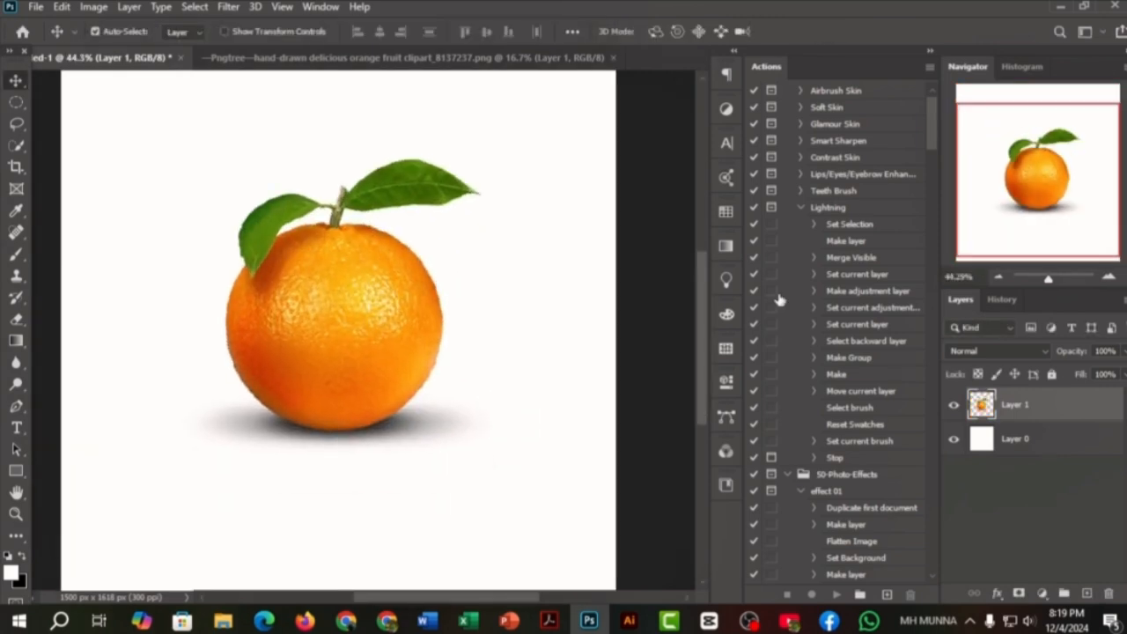
scroll(536, 340, "down", 3)
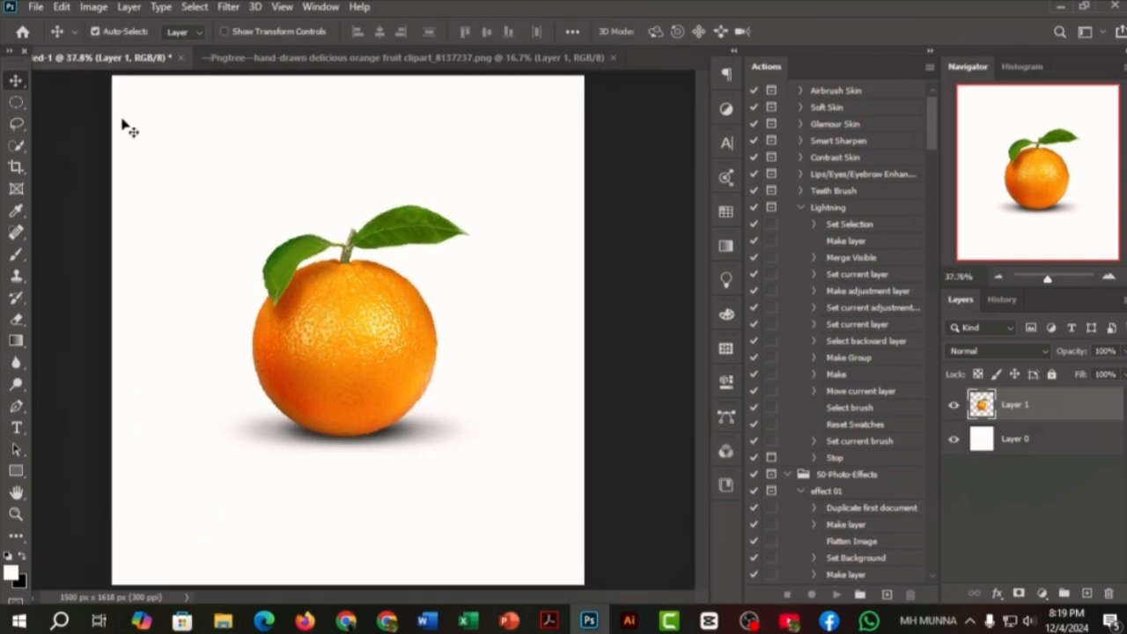
left_click(1043, 593)
left_click(1031, 294)
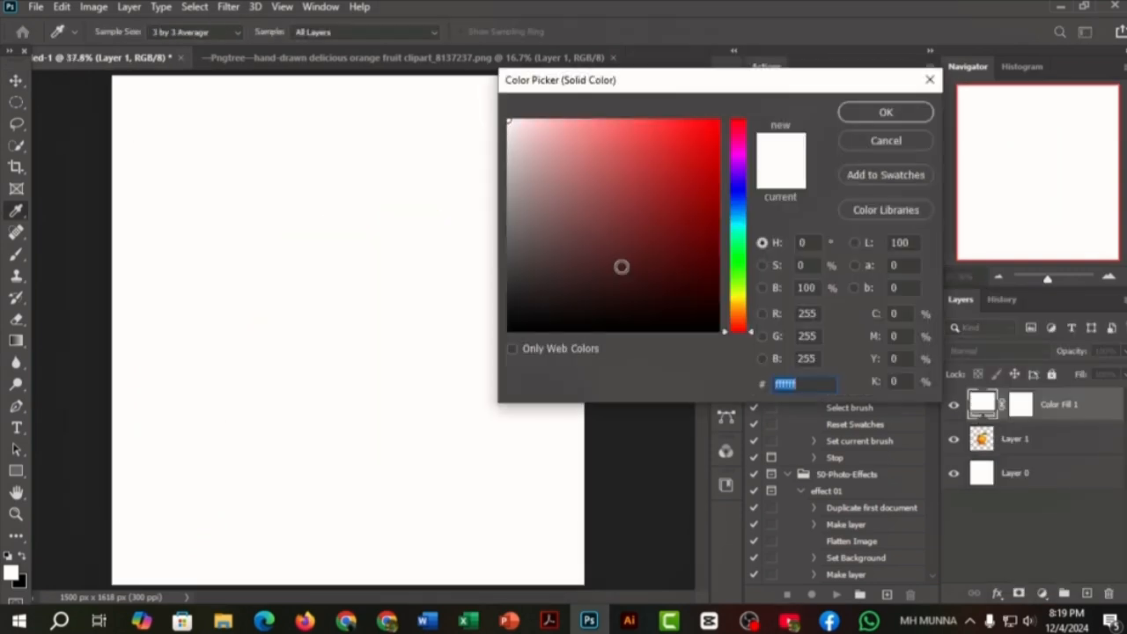
left_click(927, 83)
Step: Add a Solid Color fill layer above Layer 0, using a dark orange sampled from the top of the fruit
left_click(1030, 438)
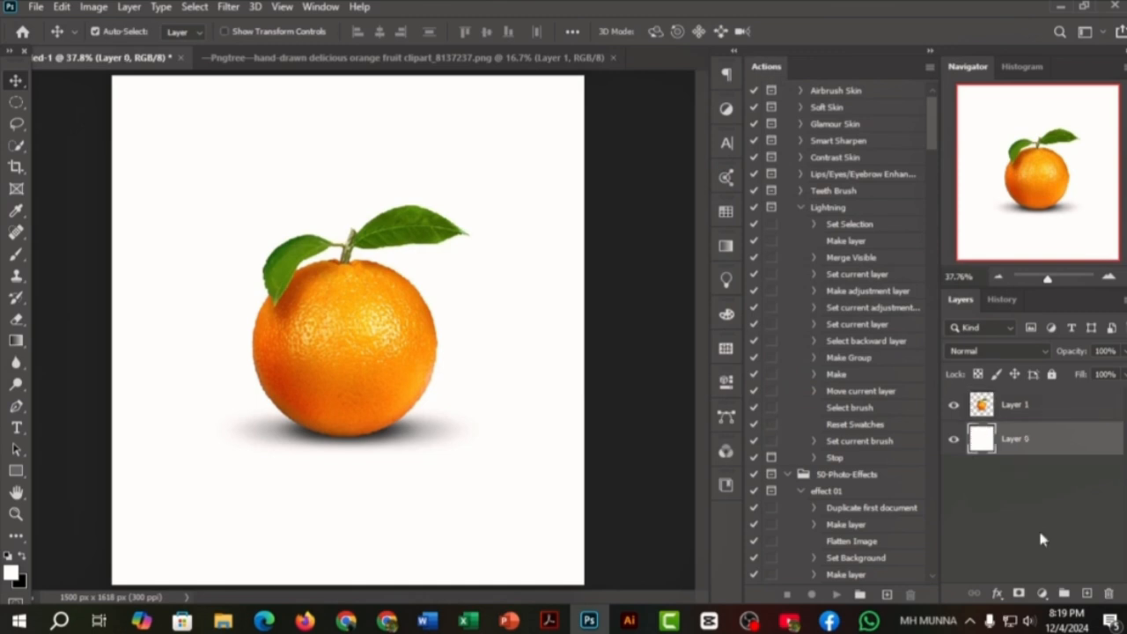
left_click(1043, 592)
left_click(1028, 299)
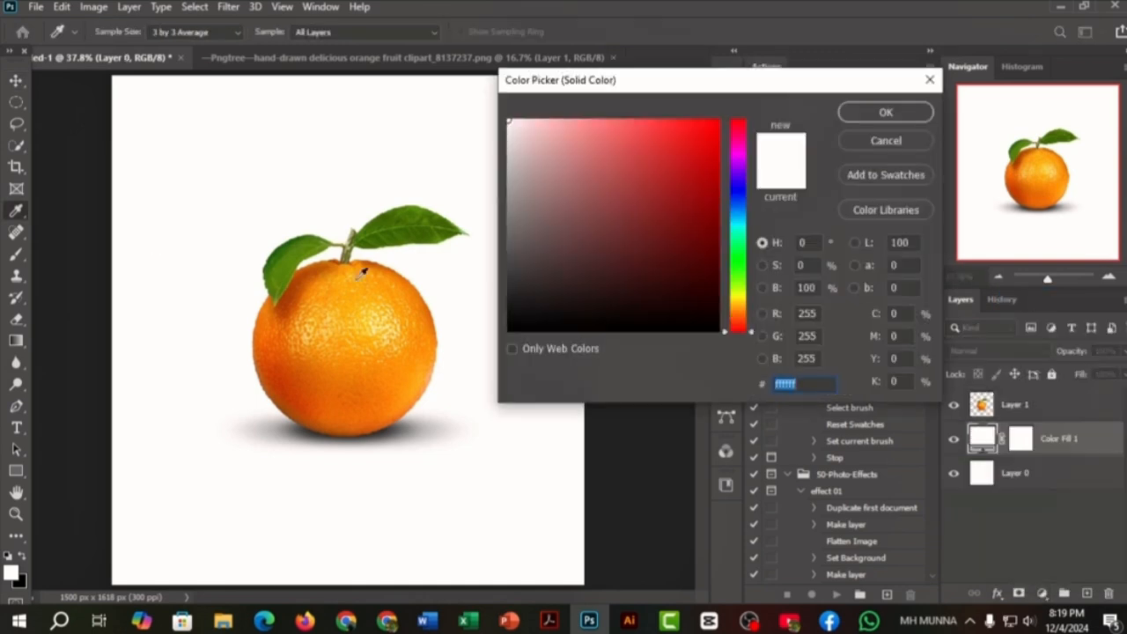
left_click(373, 259)
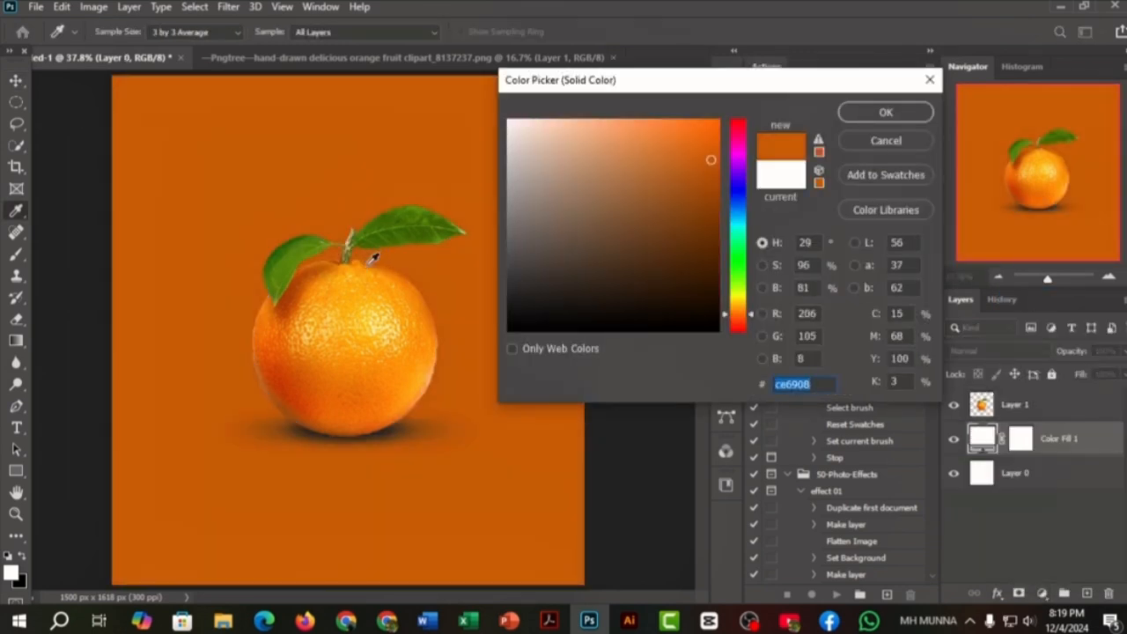
left_click(374, 259)
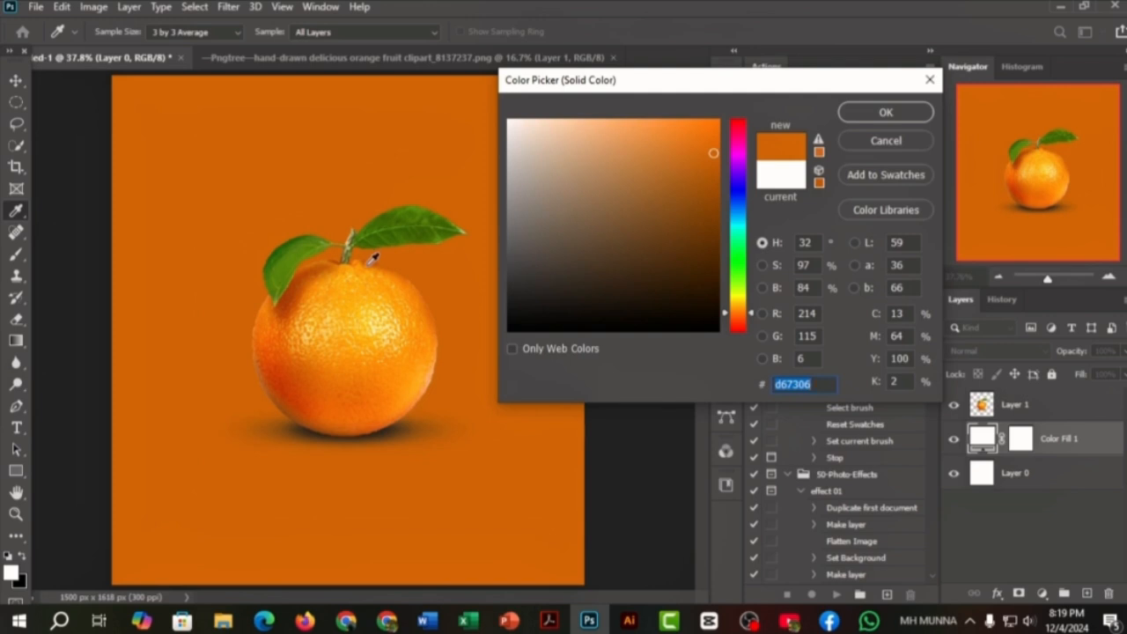
left_click(374, 256)
left_click(889, 110)
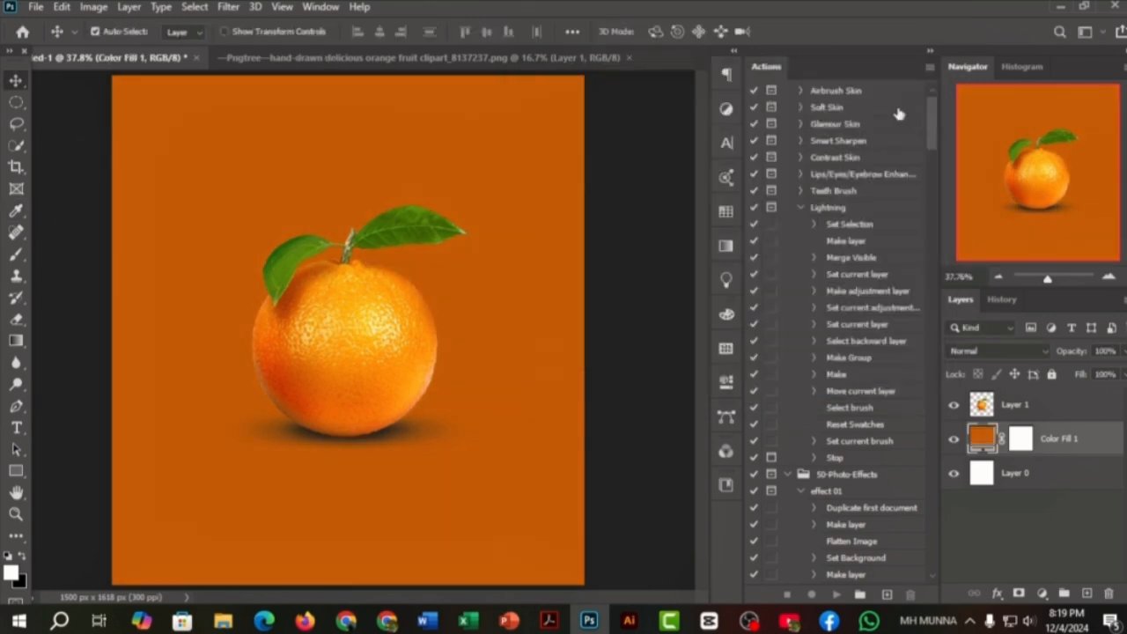
Step: On a new layer above the color fill, paint a white glow behind the orange with a 1457 px Soft Round brush
left_click(1087, 595)
left_click(16, 253)
right_click(417, 361)
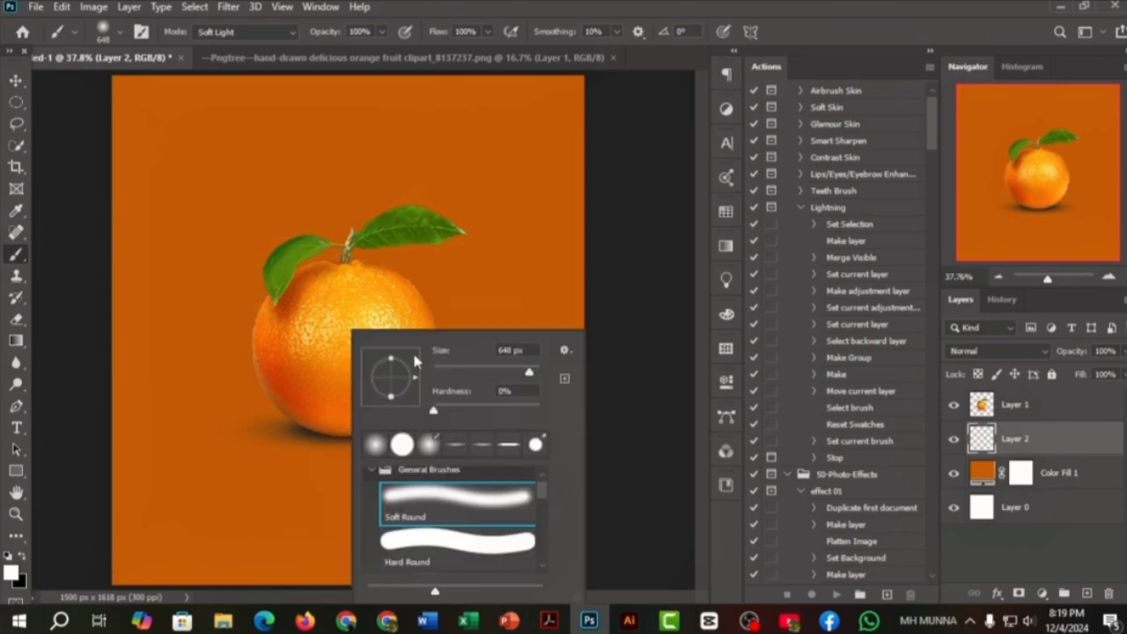
key("Return")
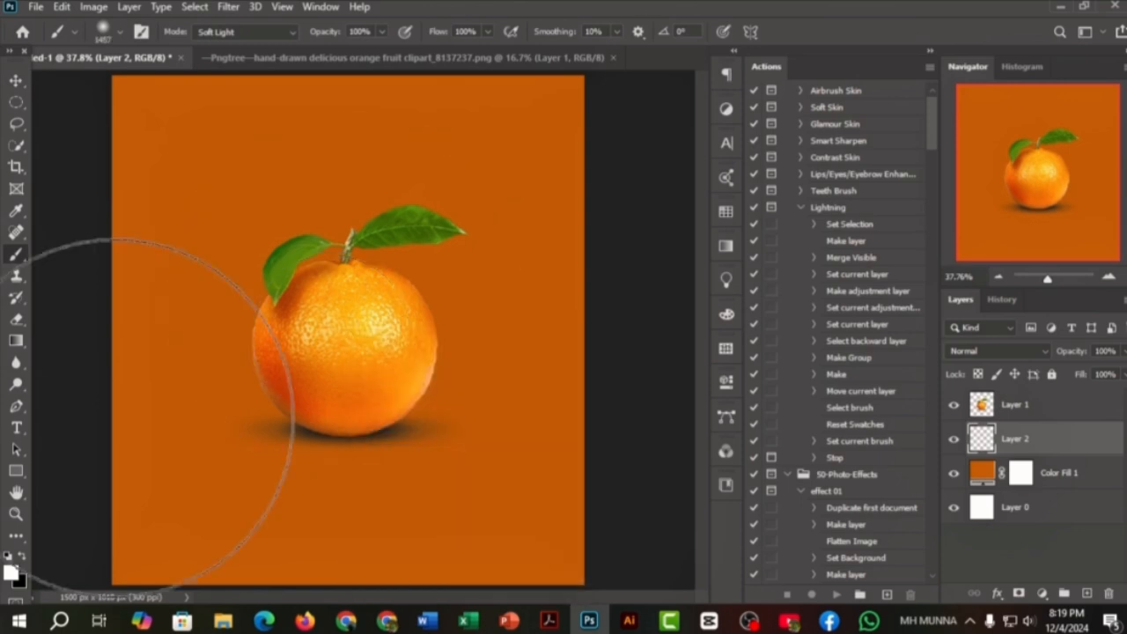
left_click(346, 335)
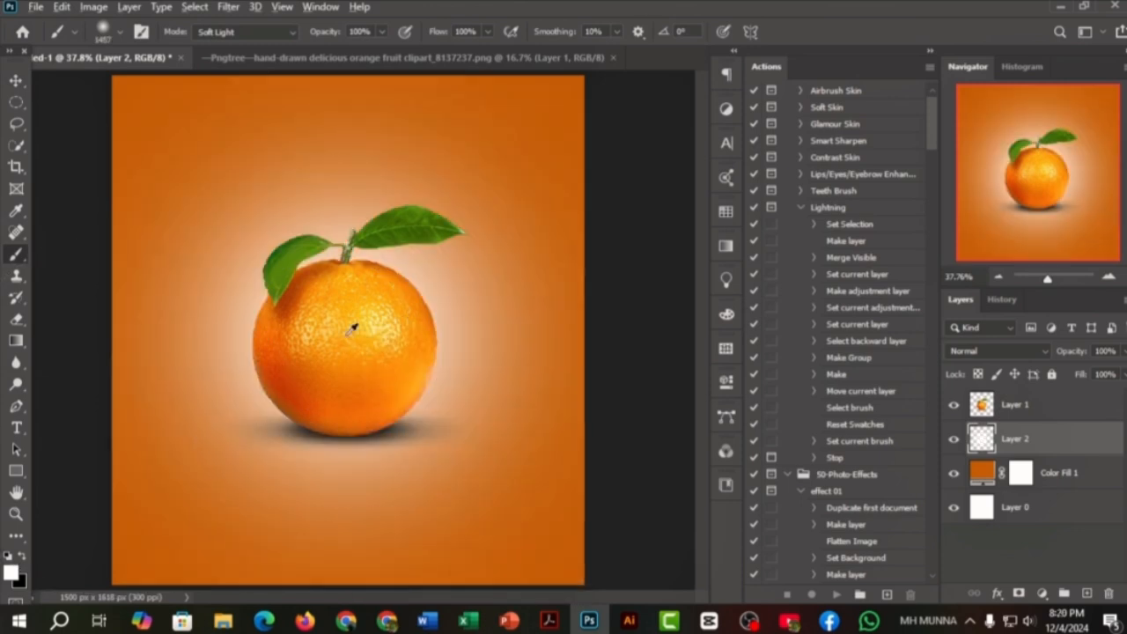
Step: Draw a closed Pen path with a curved lower edge around the leaves and top of the orange, and convert it to a selection on Layer 1
scroll(352, 328, "down", 1)
left_click(1014, 405)
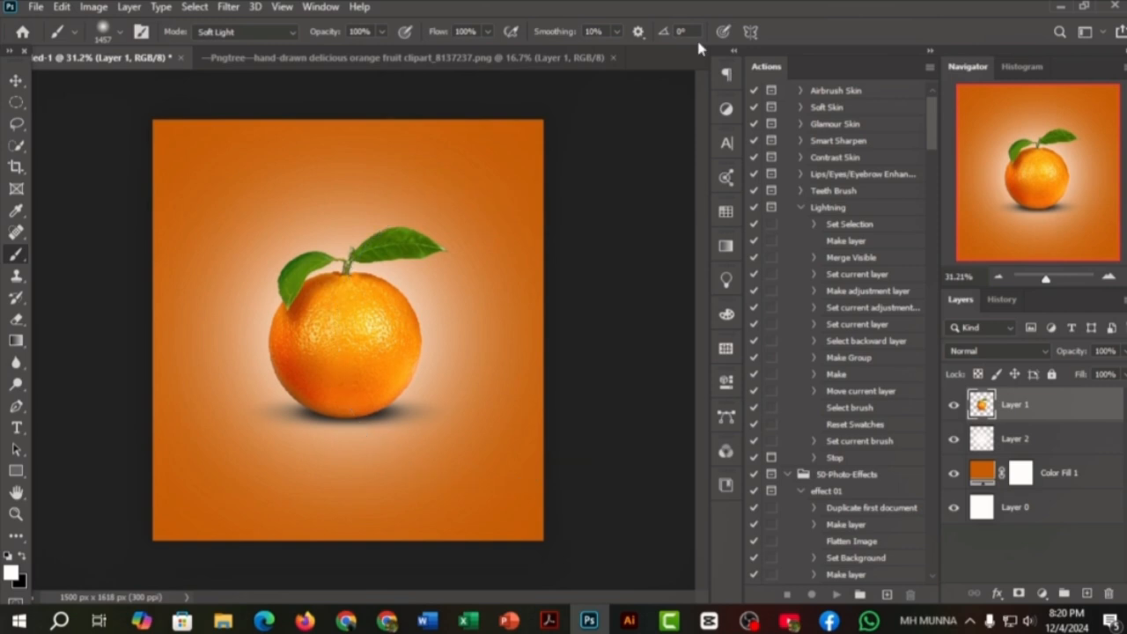
key("v")
scroll(393, 347, "up", 1)
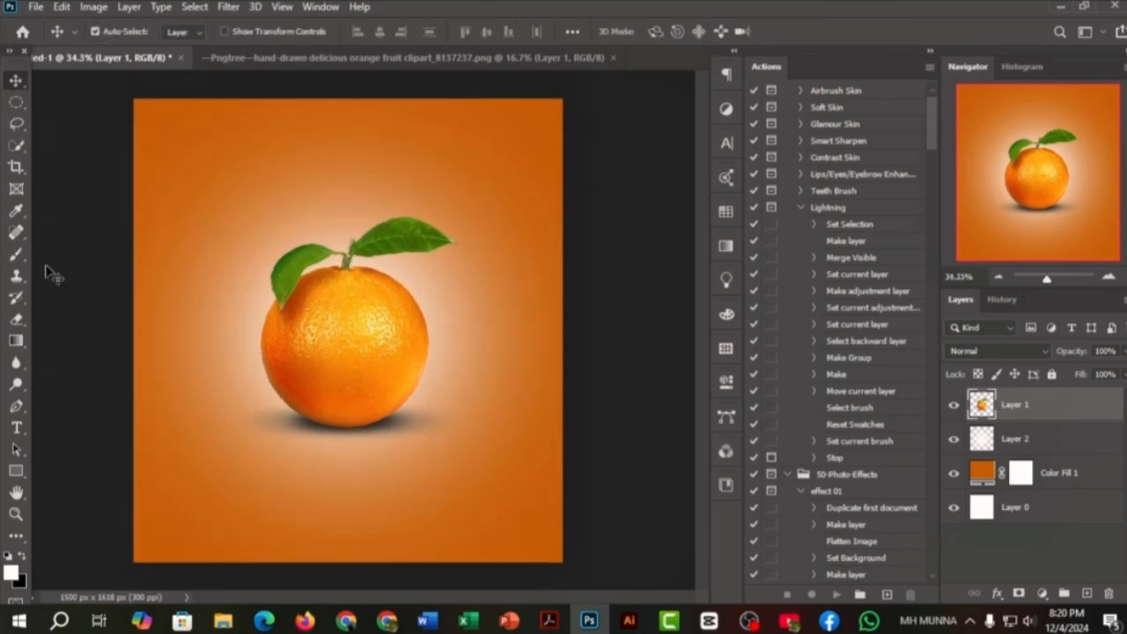
left_click(17, 406)
scroll(239, 353, "up", 1)
scroll(197, 314, "up", 1)
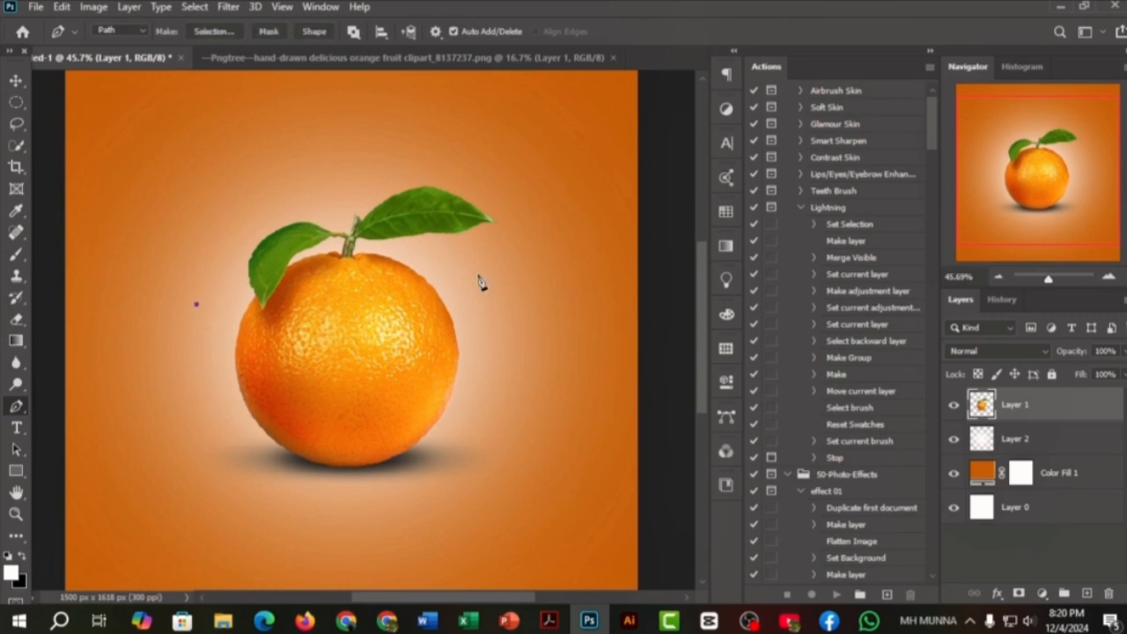
left_click_drag(449, 262, 618, 171)
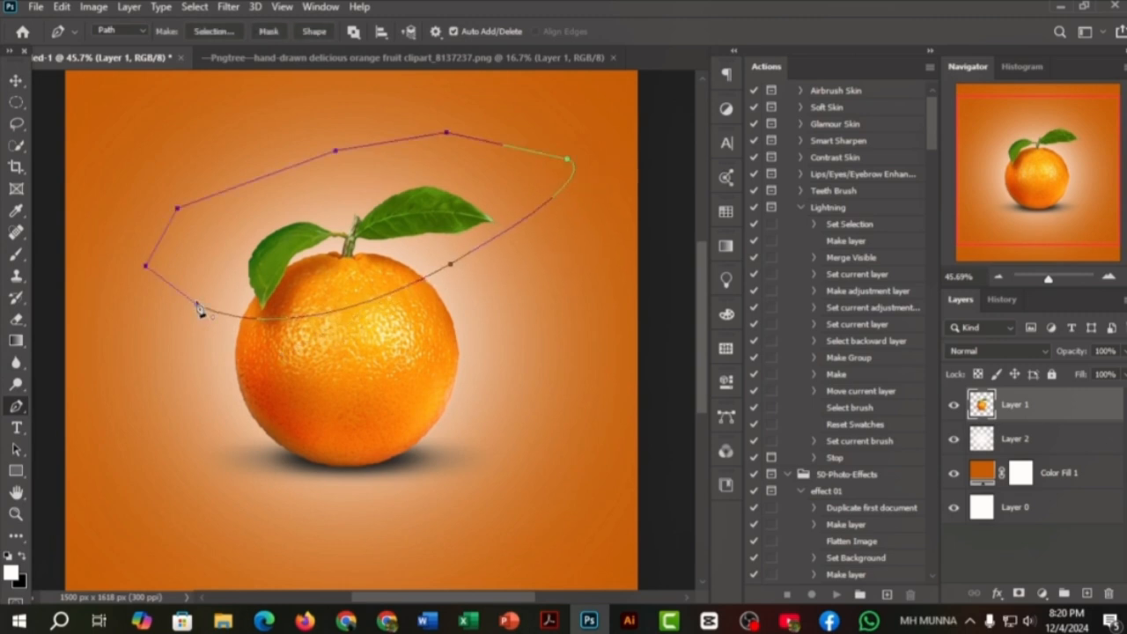
right_click(293, 233)
left_click(335, 302)
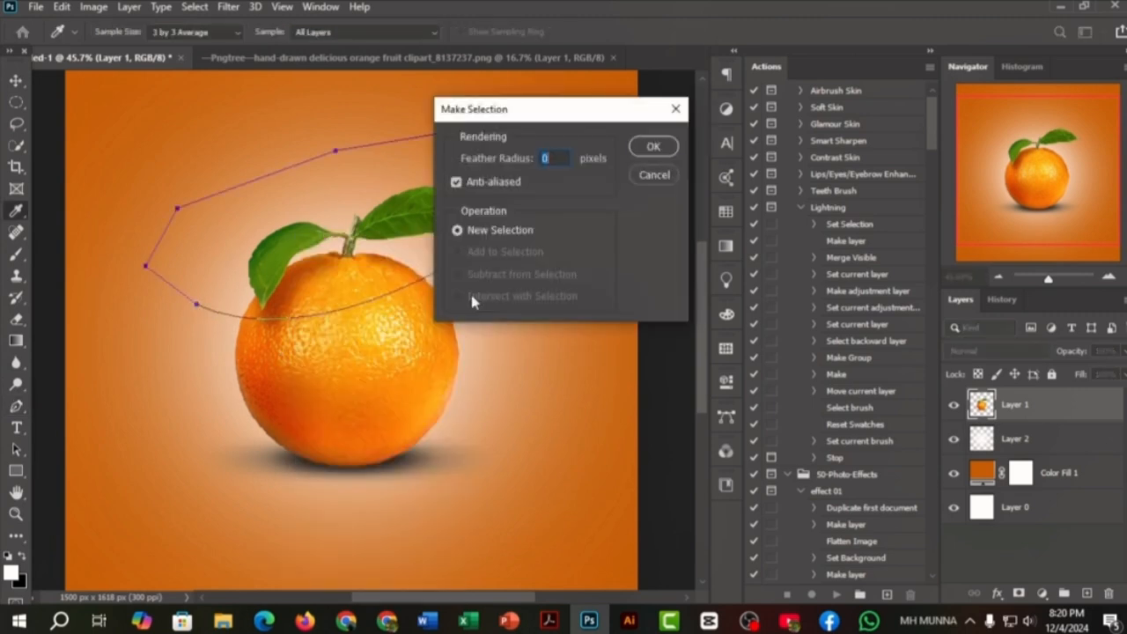
key("Return")
Step: Cut the selected top slice, paste it onto a new layer, and position it slightly above the rest of the orange
left_click(16, 81)
left_click_drag(292, 231, 288, 213)
left_click(58, 8)
left_click(102, 103)
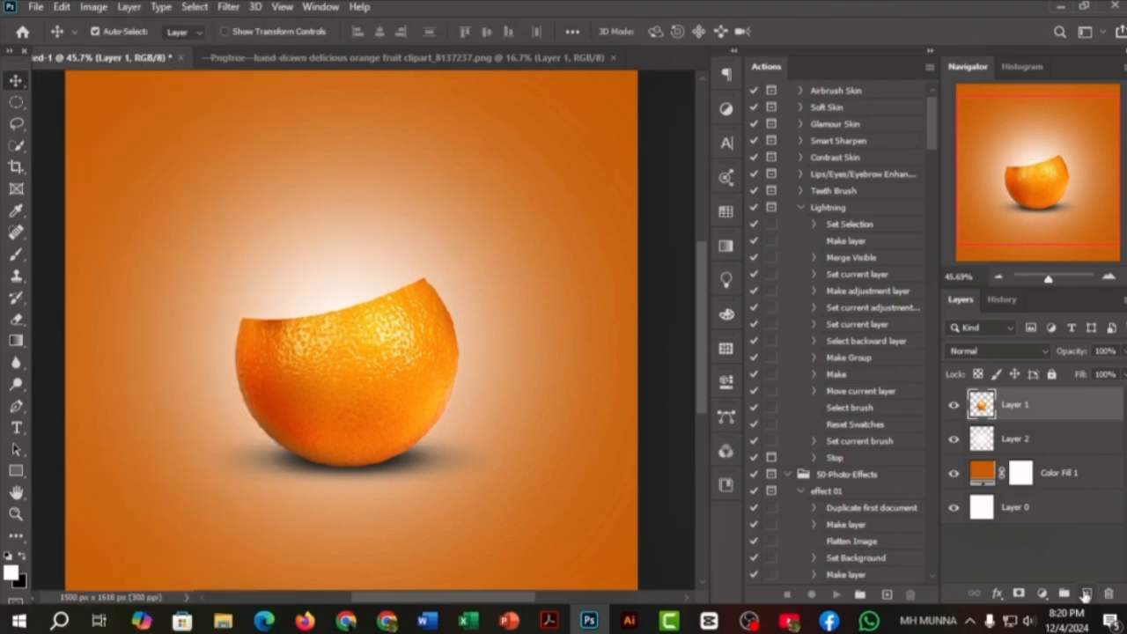
left_click(1086, 594)
left_click(44, 8)
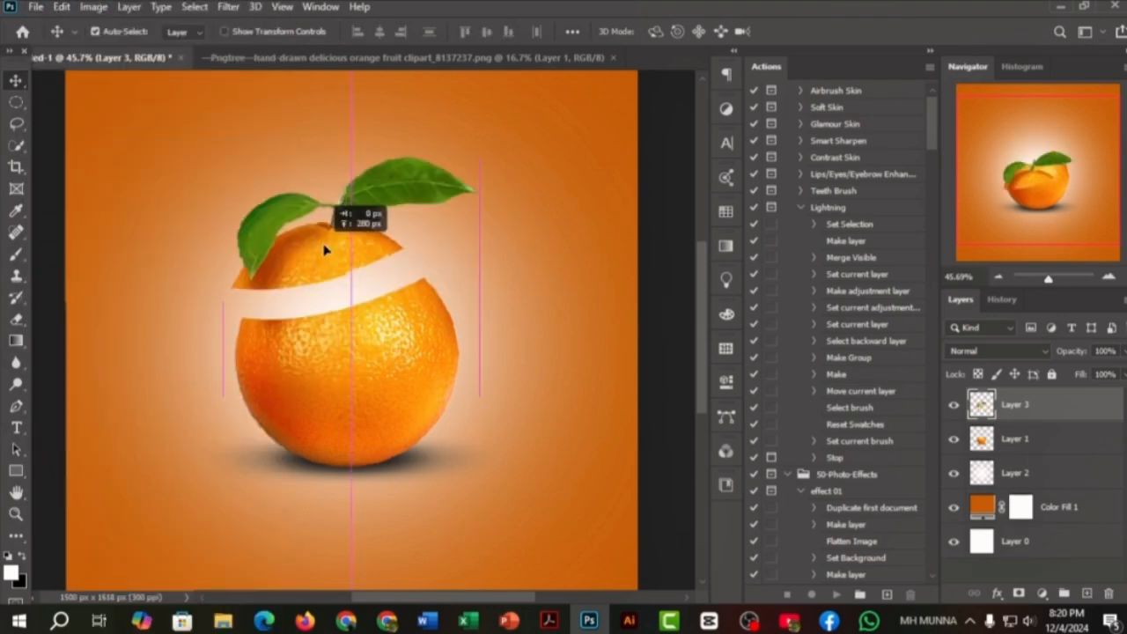
Step: On Layer 1, draw a closed Pen path that curves across the middle of the orange and convert it to a selection
left_click(1012, 438)
key("p")
scroll(288, 339, "up", 1)
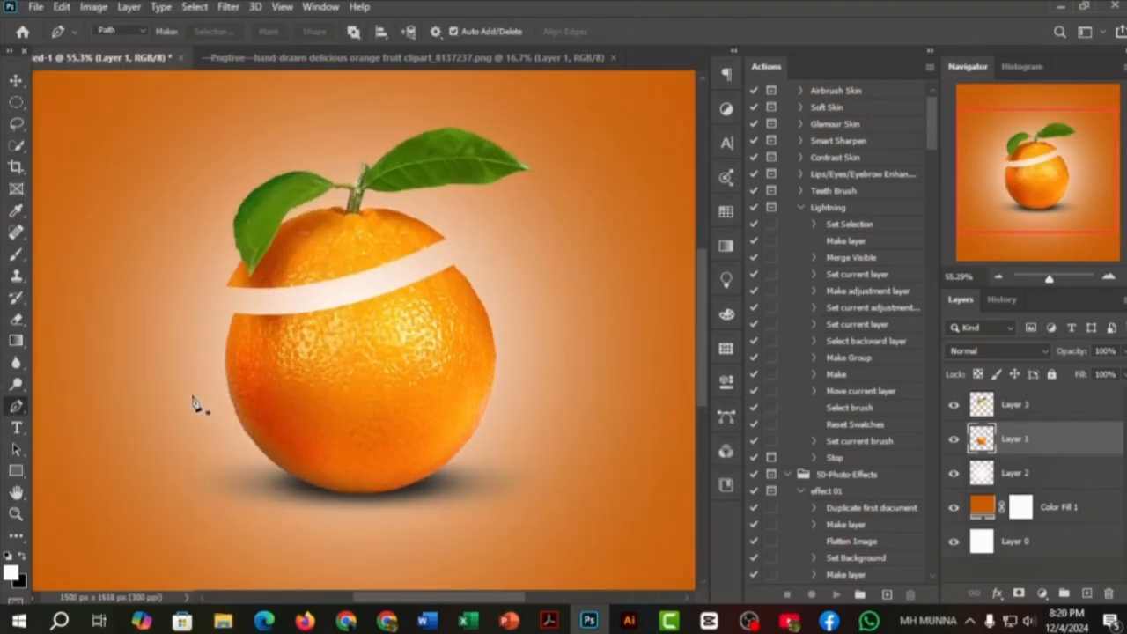
left_click(191, 395)
mouse_move(519, 307)
left_mouse_down()
mouse_move(624, 174)
mouse_move(696, 211)
mouse_move(636, 194)
mouse_move(665, 167)
left_mouse_up()
left_click(584, 116)
left_click(450, 87)
left_click(315, 83)
left_click(213, 107)
left_click(143, 160)
left_click(128, 368)
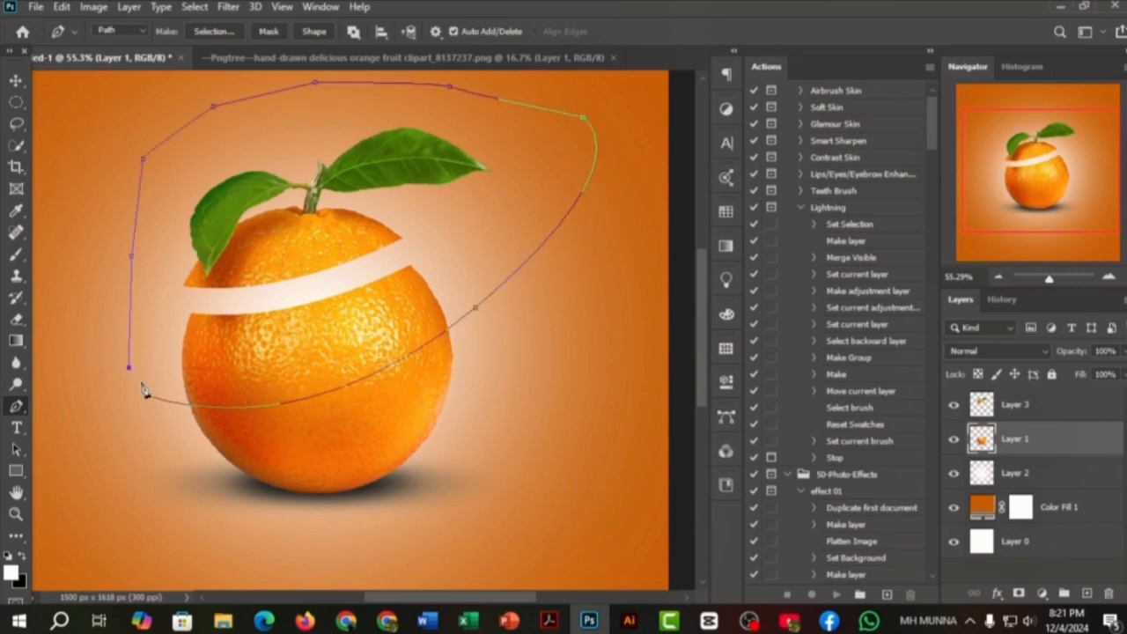
left_click(146, 396)
right_click(259, 396)
left_click(299, 303)
key("Return")
Step: Cut the selected middle slice and paste it onto a new layer, positioned between the top and bottom pieces with narrow gaps
scroll(389, 265, "down", 1)
key("v")
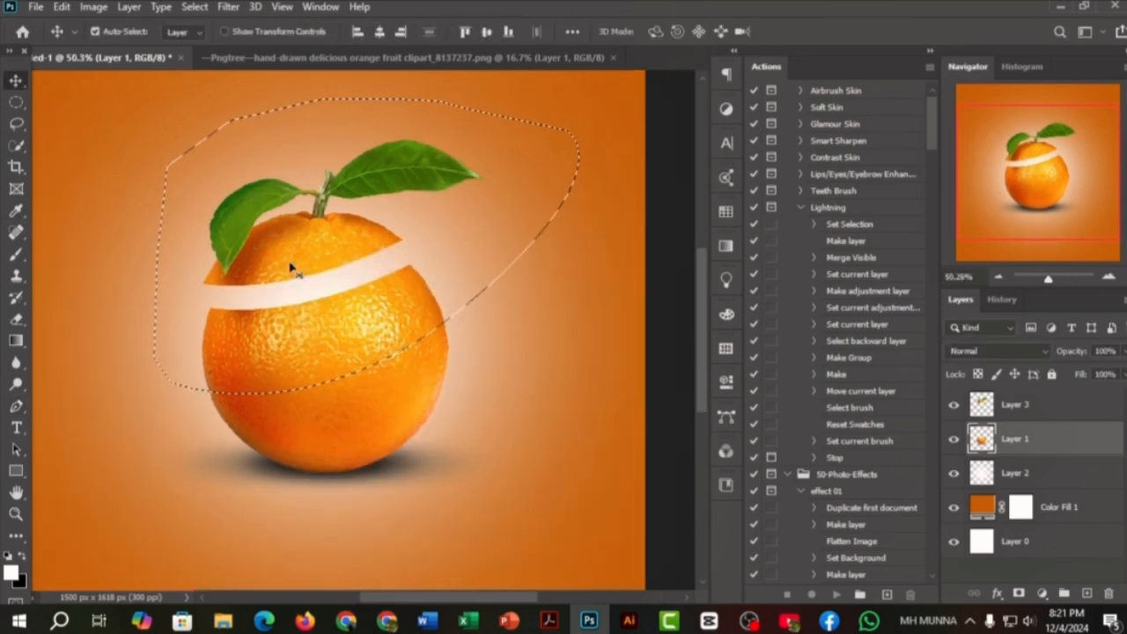
left_click_drag(289, 262, 285, 249)
left_click(60, 7)
left_click(111, 103)
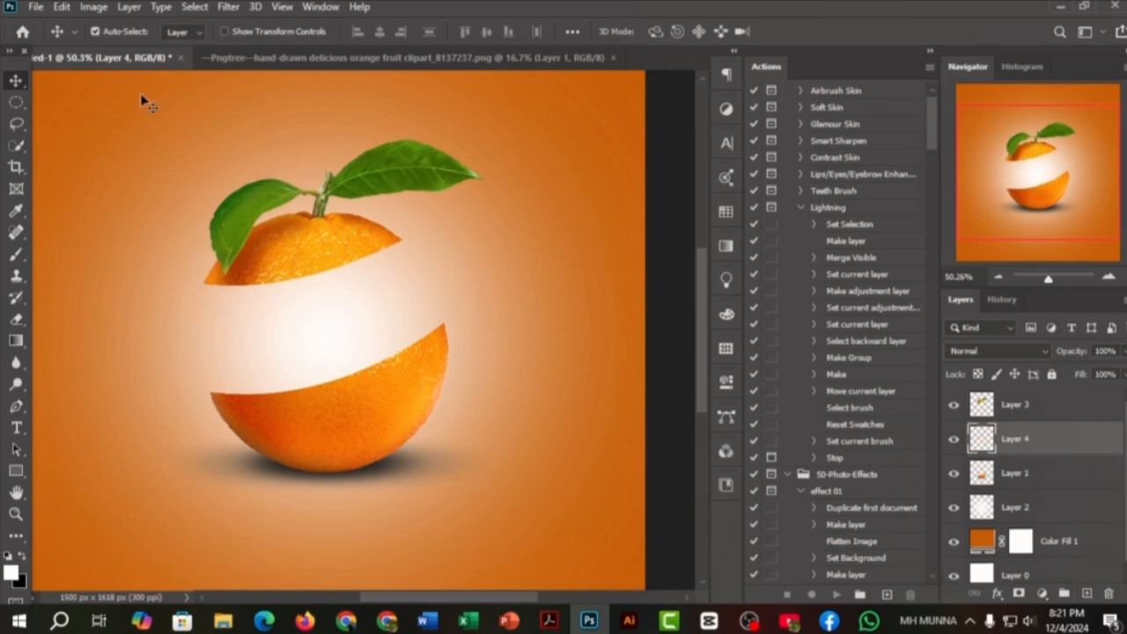
left_click(60, 6)
left_click(111, 150)
left_click_drag(381, 333, 352, 314)
scroll(75, 345, "up", 1)
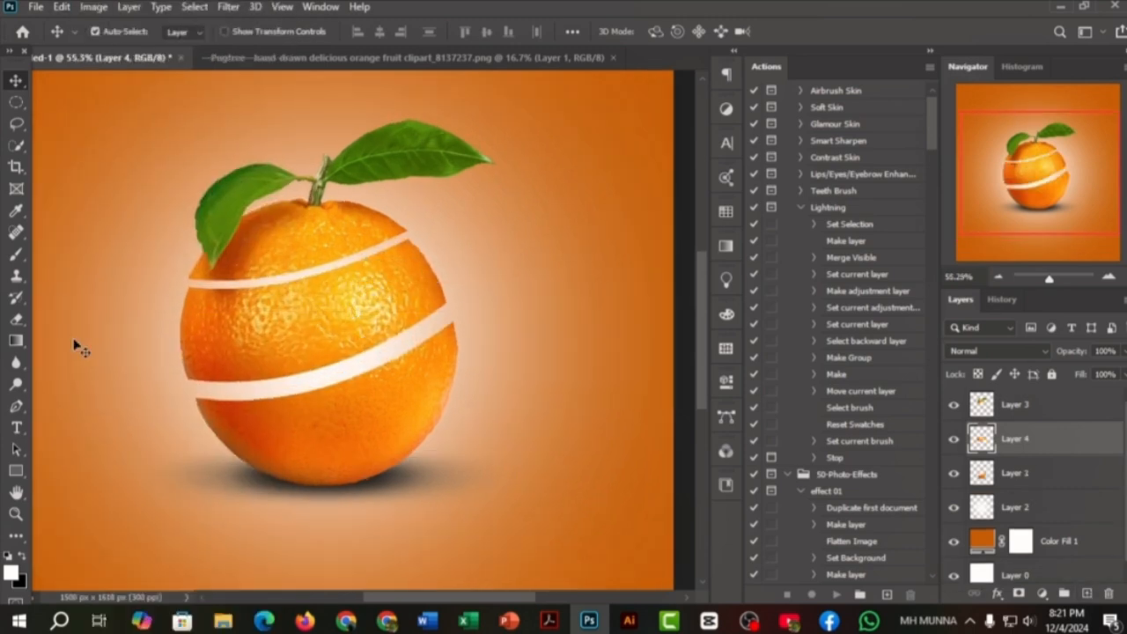
key("p")
scroll(178, 431, "up", 1)
left_click(218, 447)
left_click_drag(537, 360, 639, 233)
scroll(519, 288, "down", 2)
left_click(601, 150)
left_click(473, 86)
left_click(387, 97)
left_click(280, 102)
left_click(197, 130)
left_click(163, 182)
left_click(167, 332)
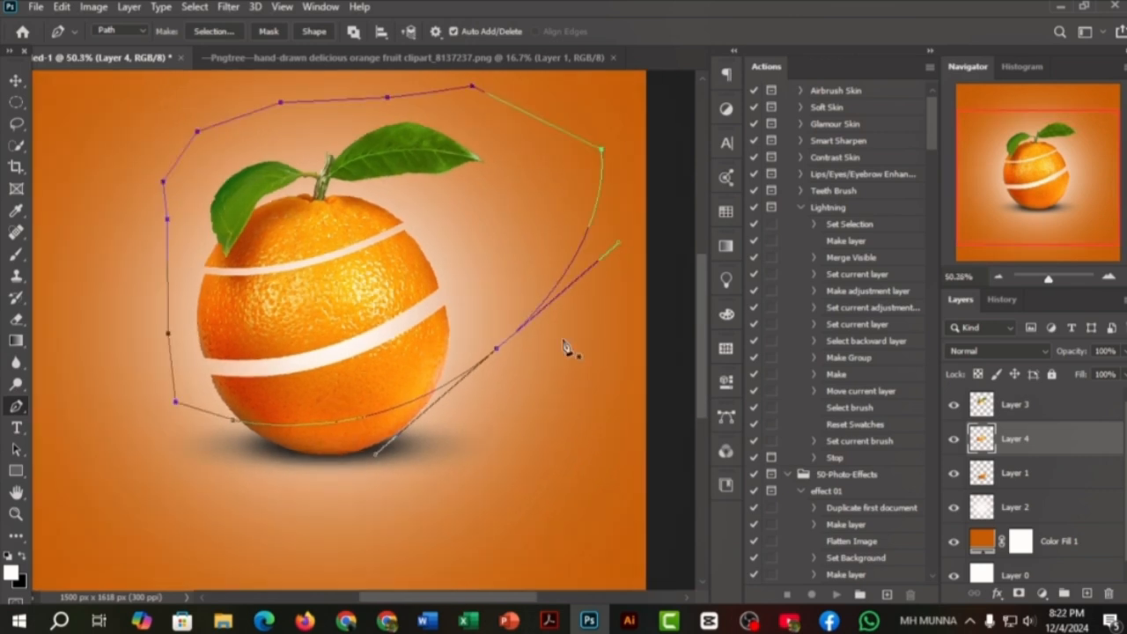
right_click(523, 348)
left_click(373, 229)
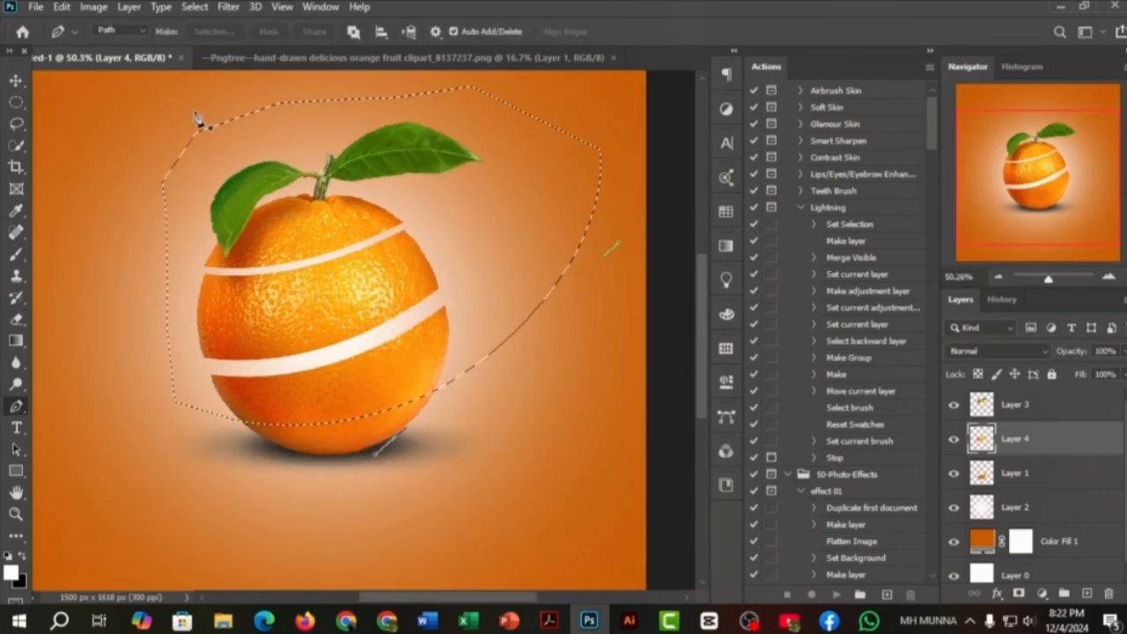
key("v")
key("ctrl+d")
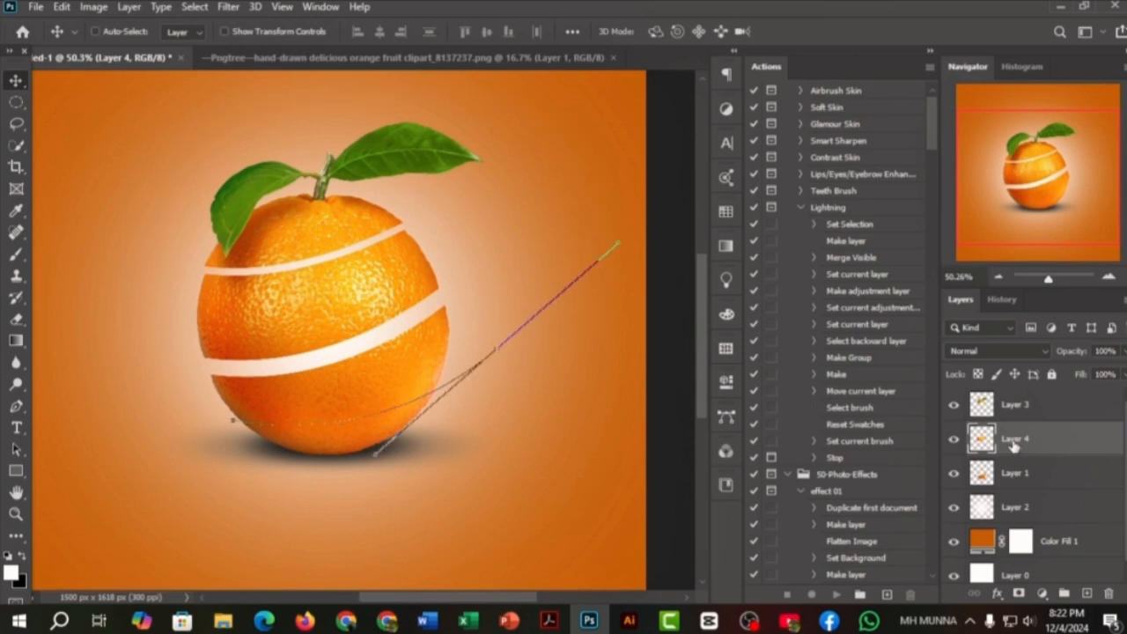
left_click_drag(317, 299, 328, 320)
Step: On Layer 1, draw a closed Pen path curving across the lower part of the orange and convert it to a selection
left_click(961, 475)
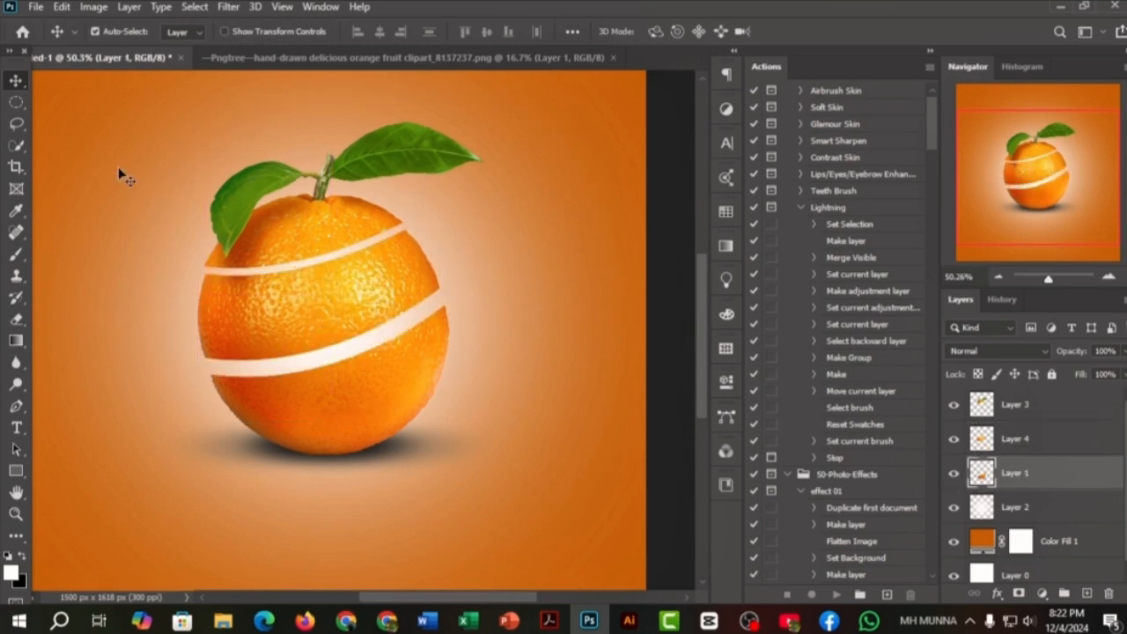
left_click(17, 404)
scroll(232, 428, "up", 3)
left_click(234, 420)
mouse_move(590, 307)
left_mouse_down()
mouse_move(628, 269)
mouse_move(632, 212)
mouse_move(678, 151)
mouse_move(691, 151)
left_mouse_up()
scroll(621, 184, "down", 3)
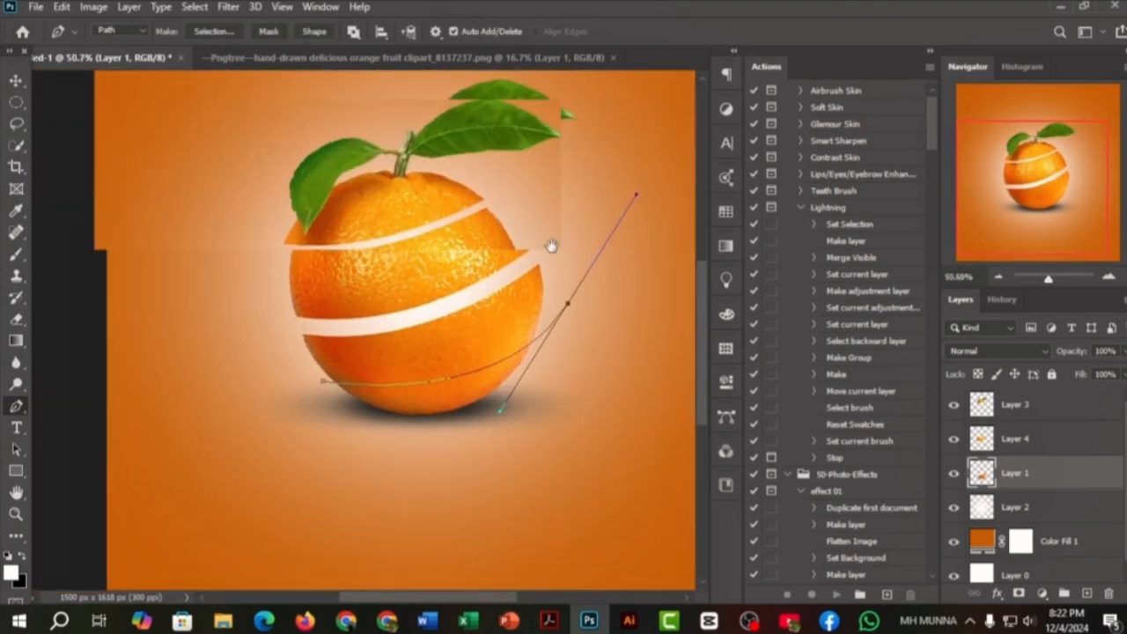
left_click_drag(608, 127, 440, 104)
left_click_drag(354, 142, 304, 147)
left_click(297, 431)
right_click(296, 432)
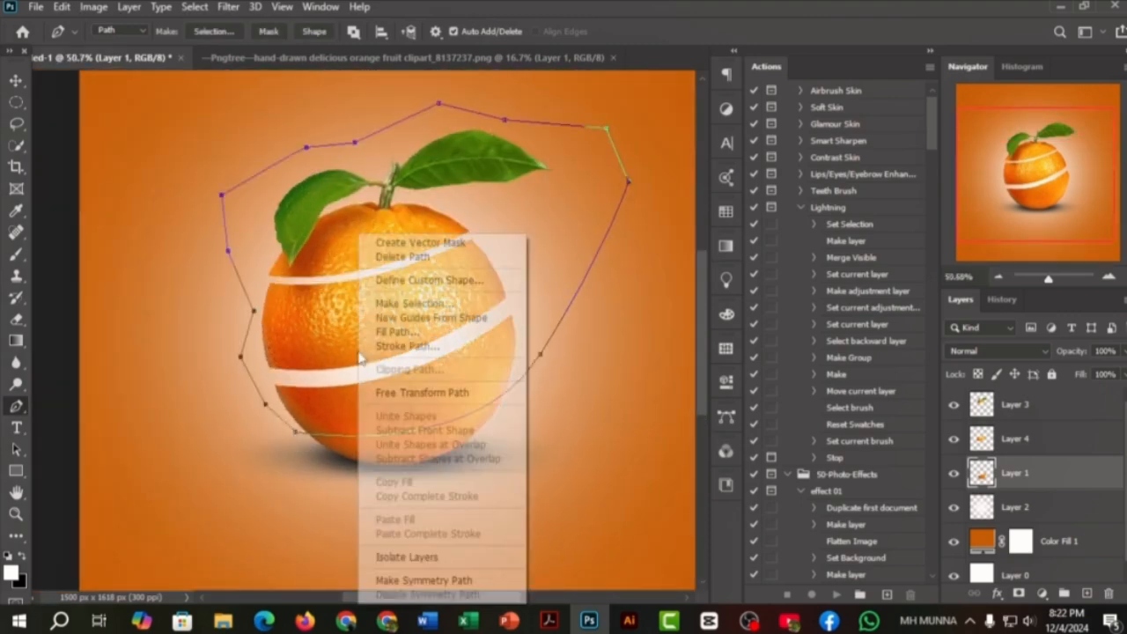
left_click(407, 290)
key("Return")
Step: Cut the selected lower slice, paste it onto a new layer, and move it into the gap above the bottom piece
left_click(62, 6)
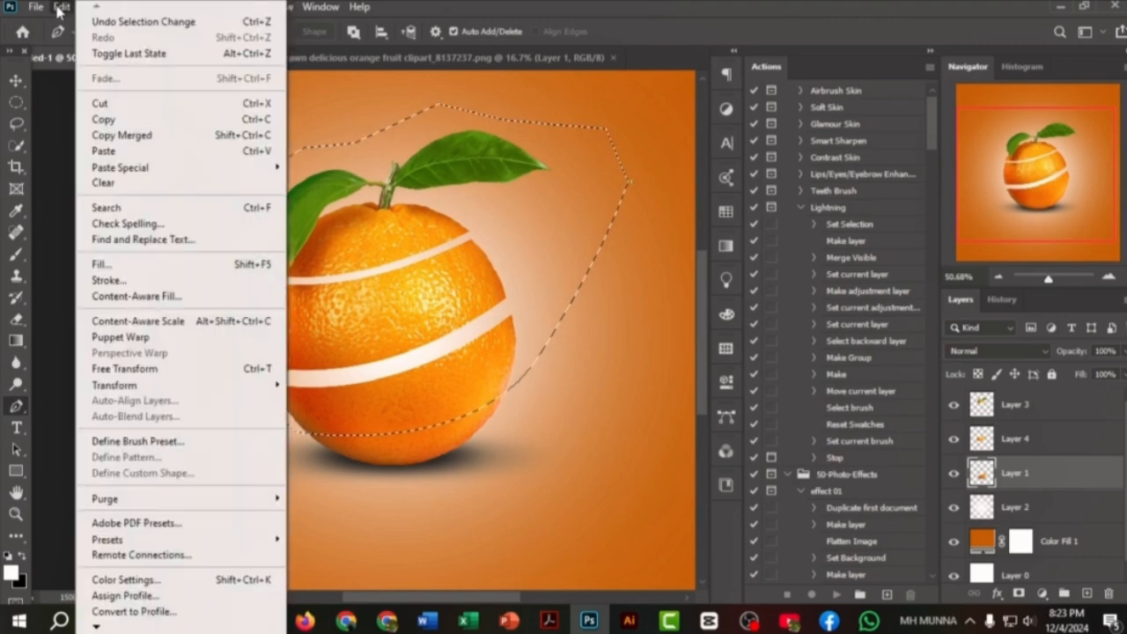
left_click(99, 103)
left_click(1086, 594)
left_click(61, 6)
mouse_move(112, 165)
left_click(327, 183)
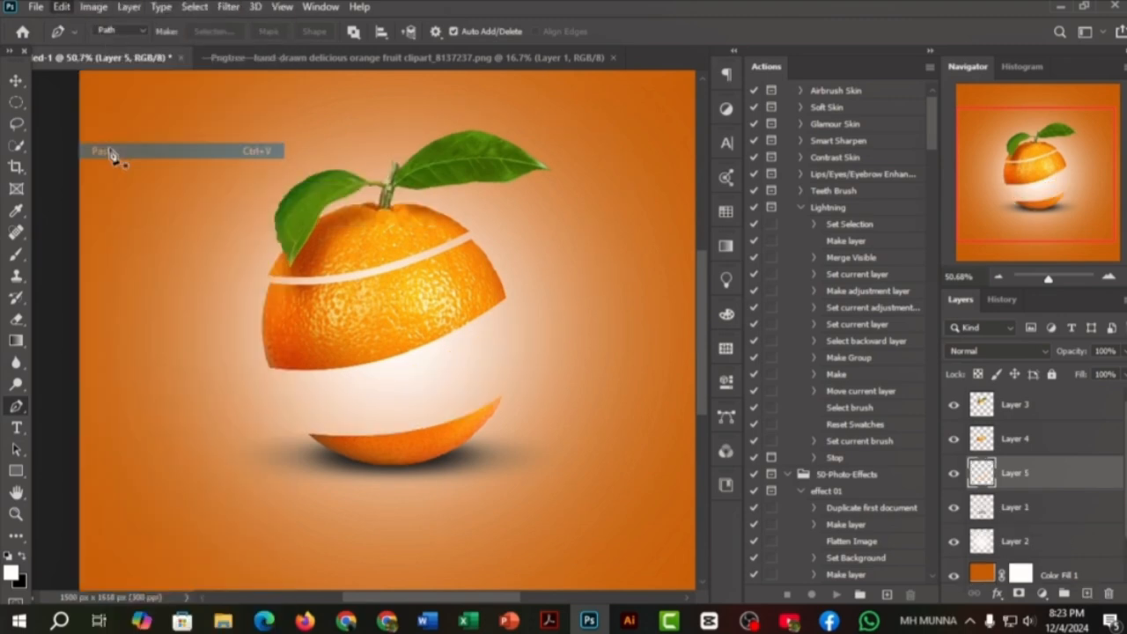
key("v")
left_click_drag(435, 357, 440, 398)
Step: Fine-tune the vertical position of the slice on Layer 5 to even out the gaps around it
scroll(447, 387, "up", 3)
scroll(440, 388, "up", 2)
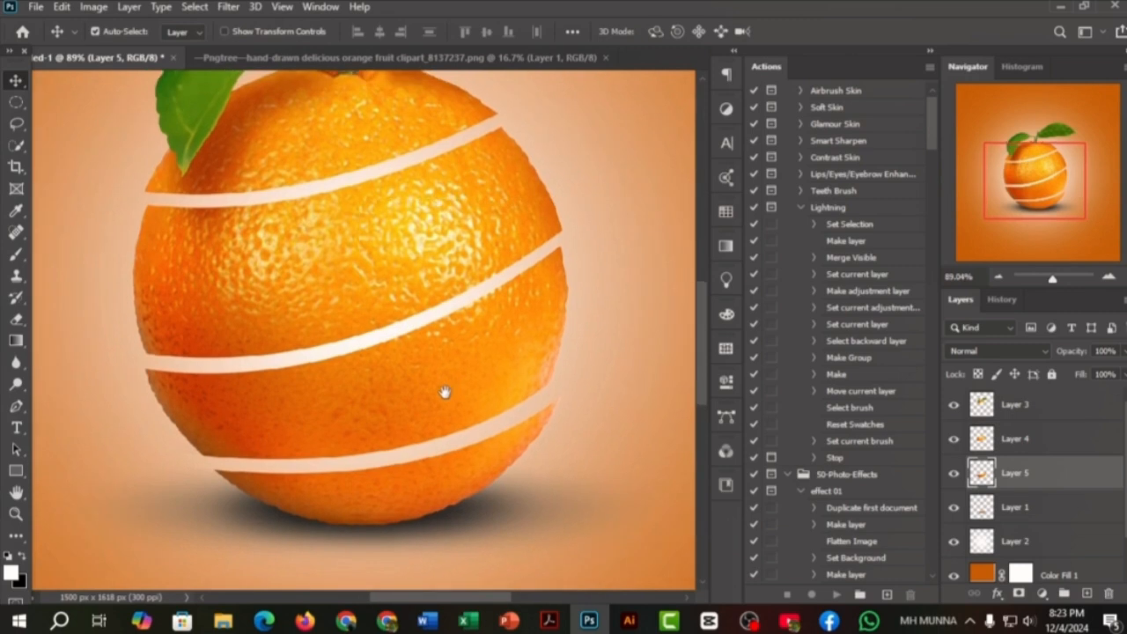
left_click_drag(420, 407, 421, 401)
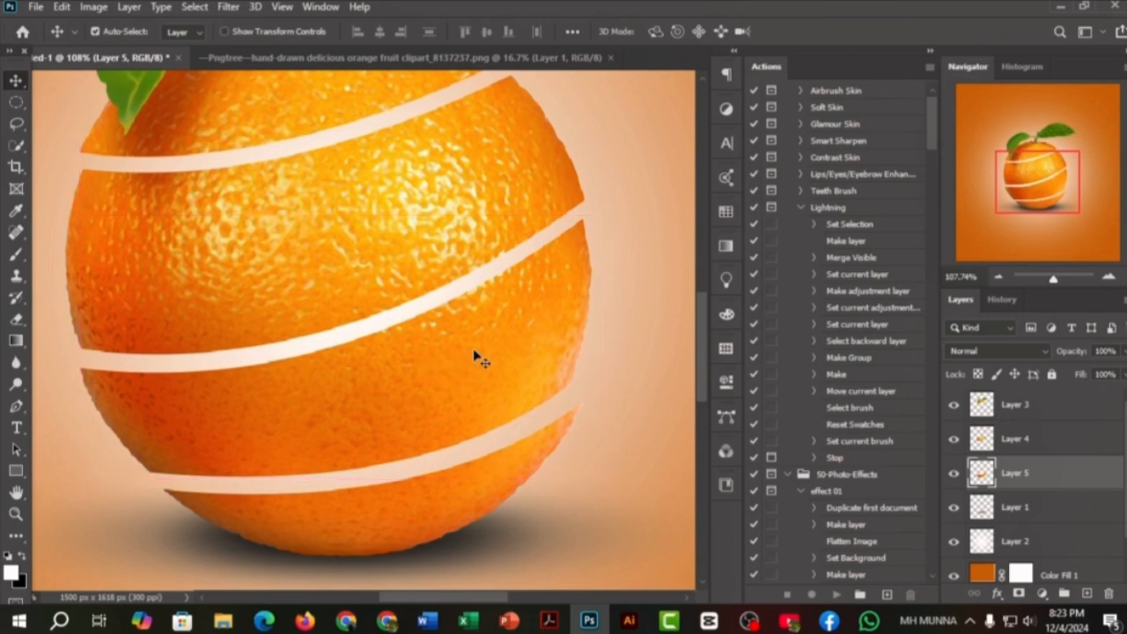
key("Up")
key("Down")
key("Up")
Step: Free-transform the slice on Layer 4, rotating it to about -5.5° and shifting it up and left toward the orange's top piece
left_click(954, 439)
left_click(955, 405)
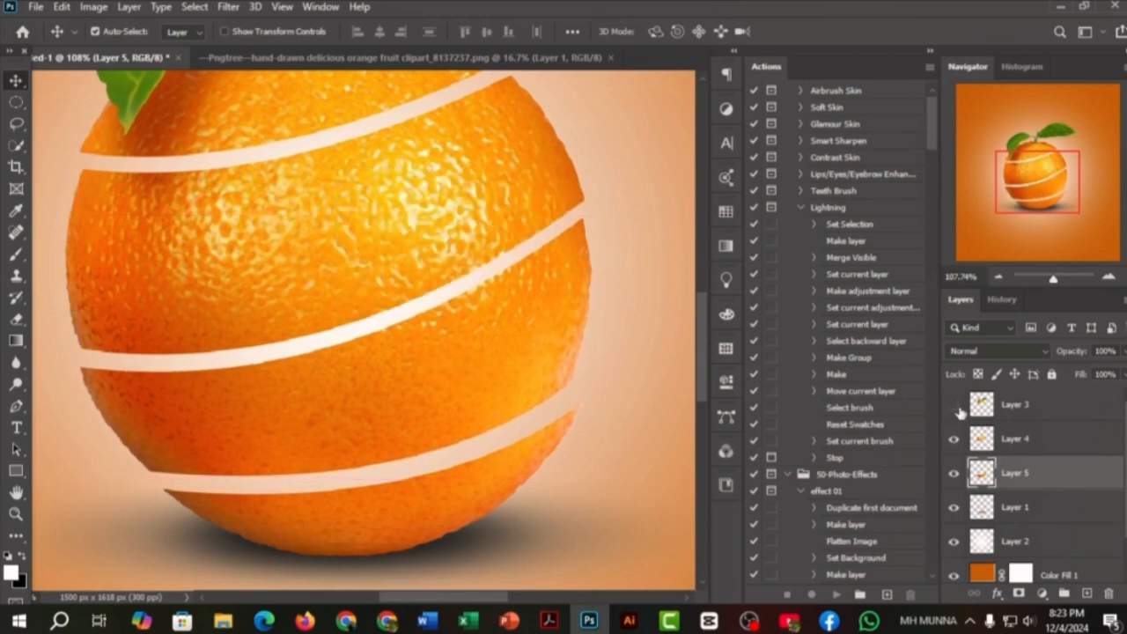
left_click(994, 438)
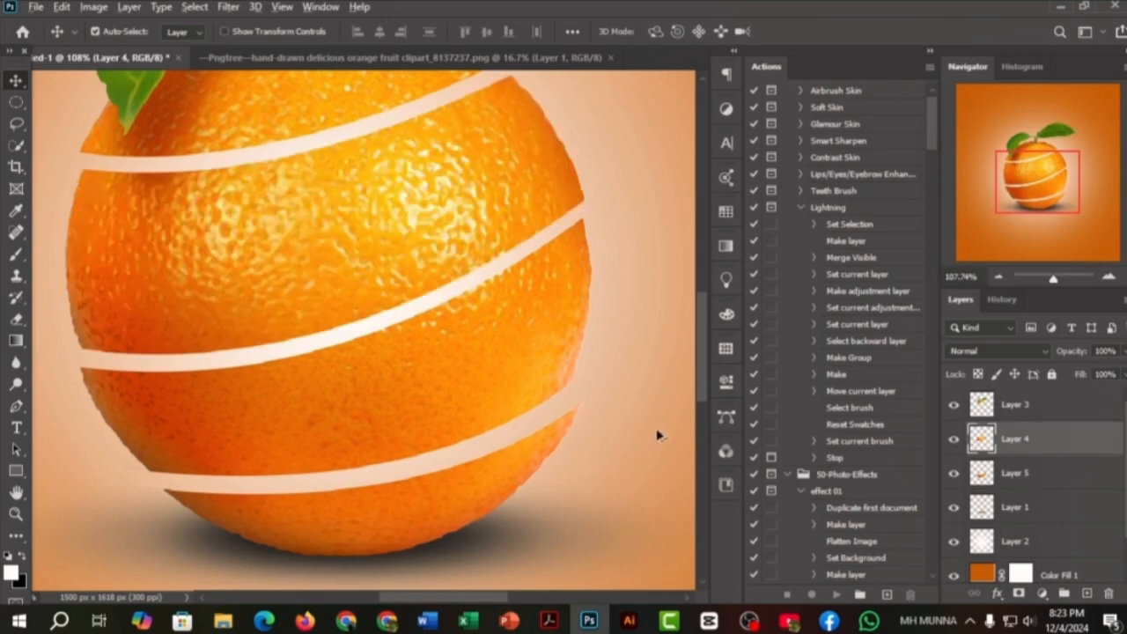
scroll(616, 426, "up", 2)
scroll(616, 426, "down", 3)
key("ctrl+t")
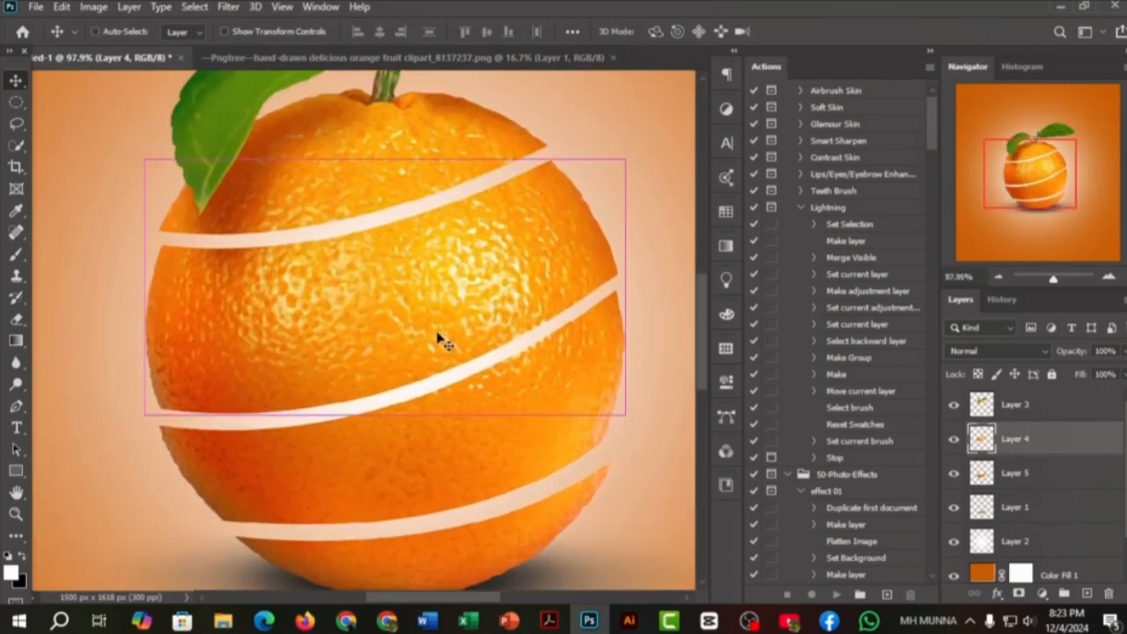
left_click_drag(425, 341, 420, 341)
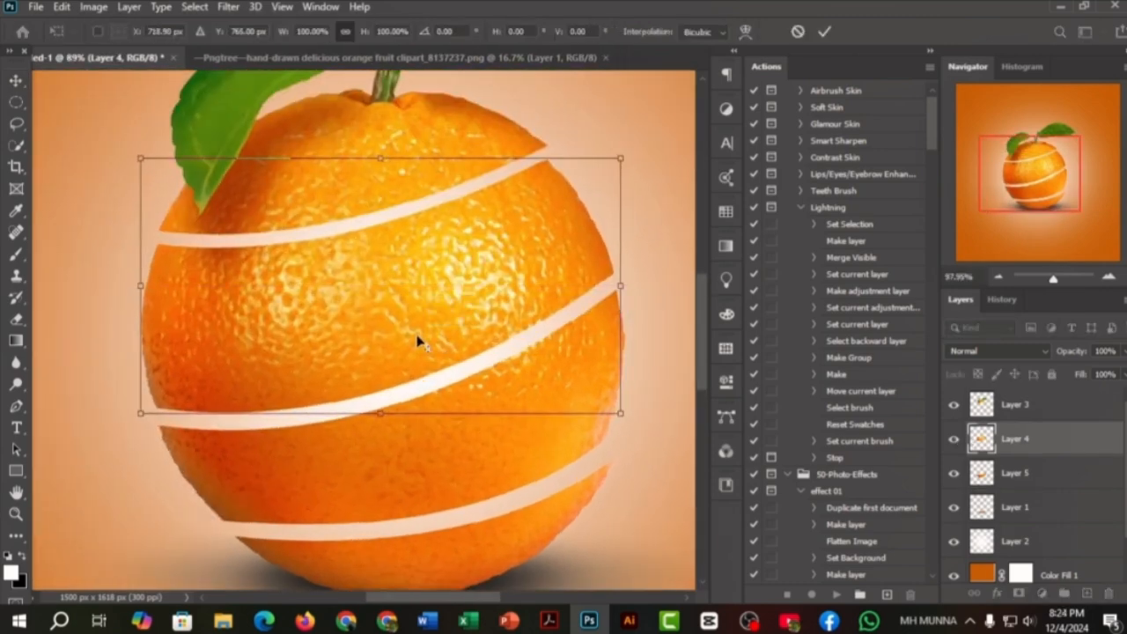
left_click_drag(431, 443, 421, 421)
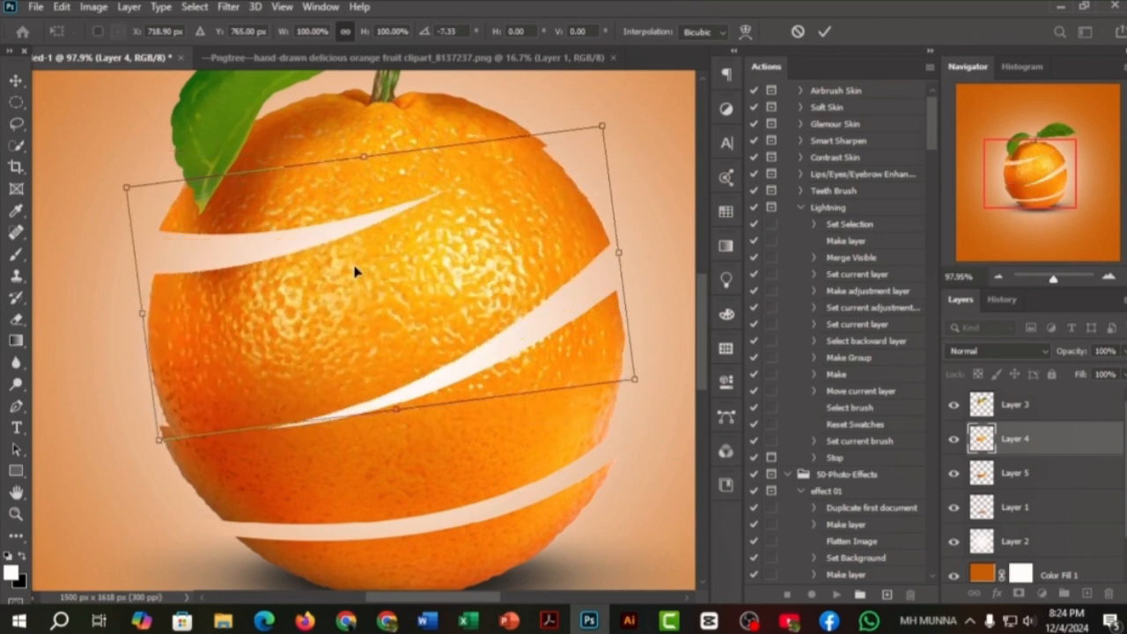
left_click_drag(357, 274, 344, 252)
left_click_drag(387, 403, 388, 430)
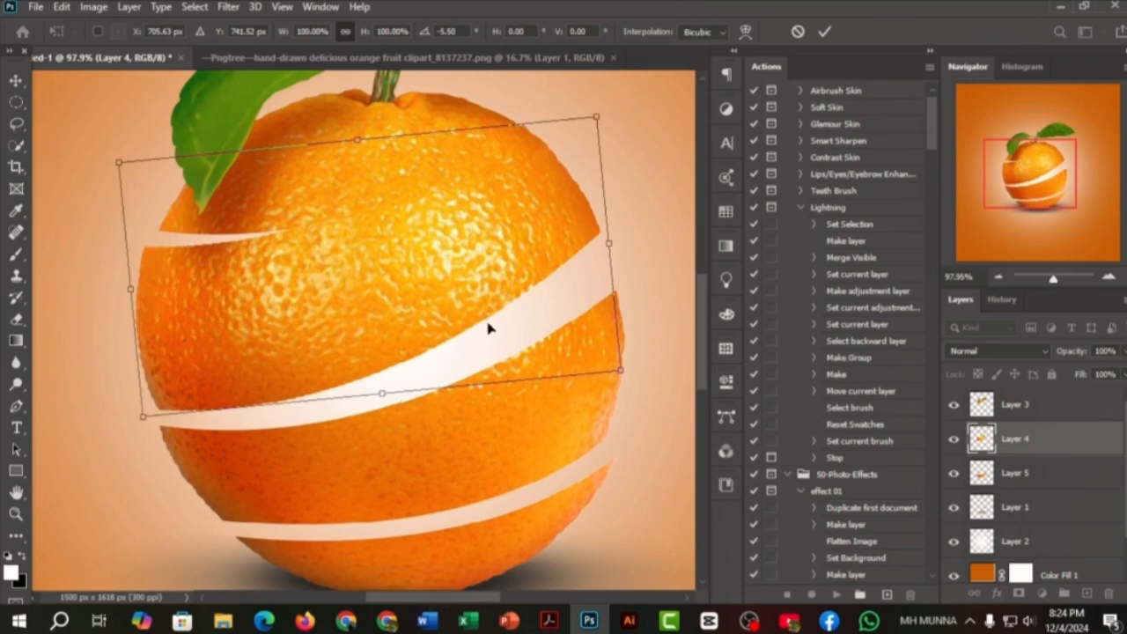
Step: Refine the Layer 4 slice's rotation to about -6.85°, nudge it slightly left, and apply the transform
scroll(417, 401, "up", 1)
scroll(417, 407, "up", 2)
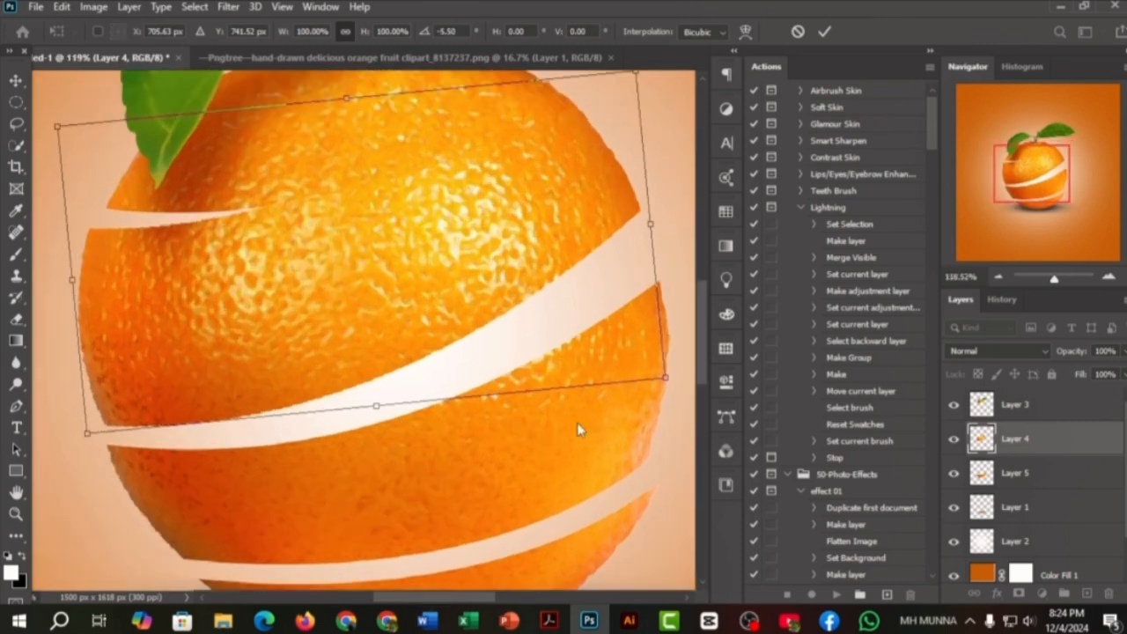
left_click_drag(617, 409, 604, 395)
left_click_drag(485, 319, 482, 320)
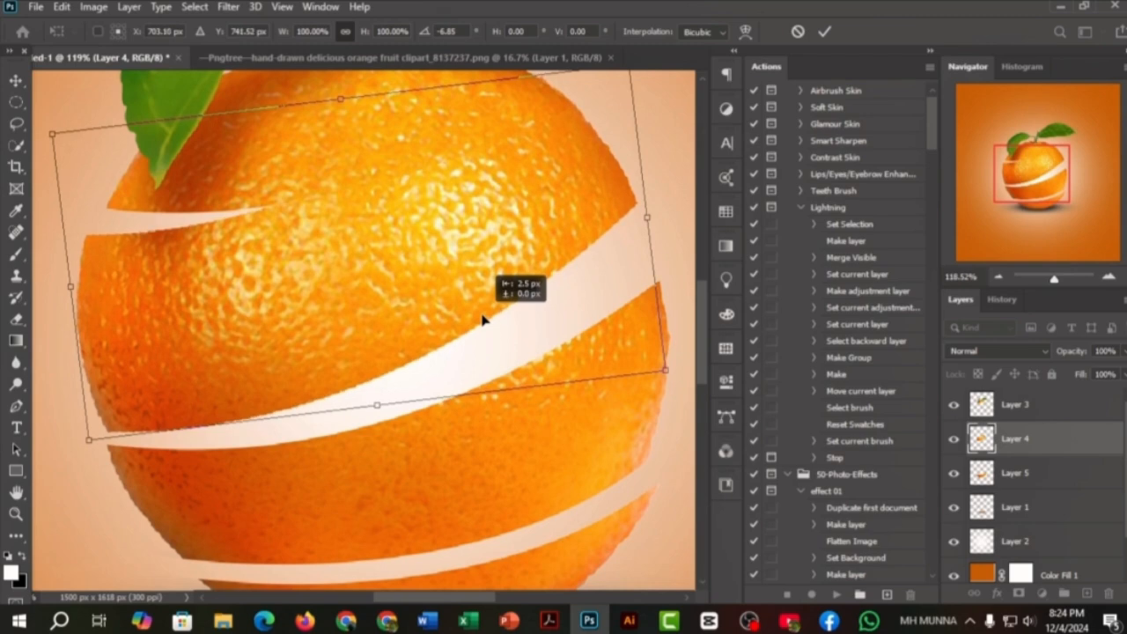
left_click(823, 31)
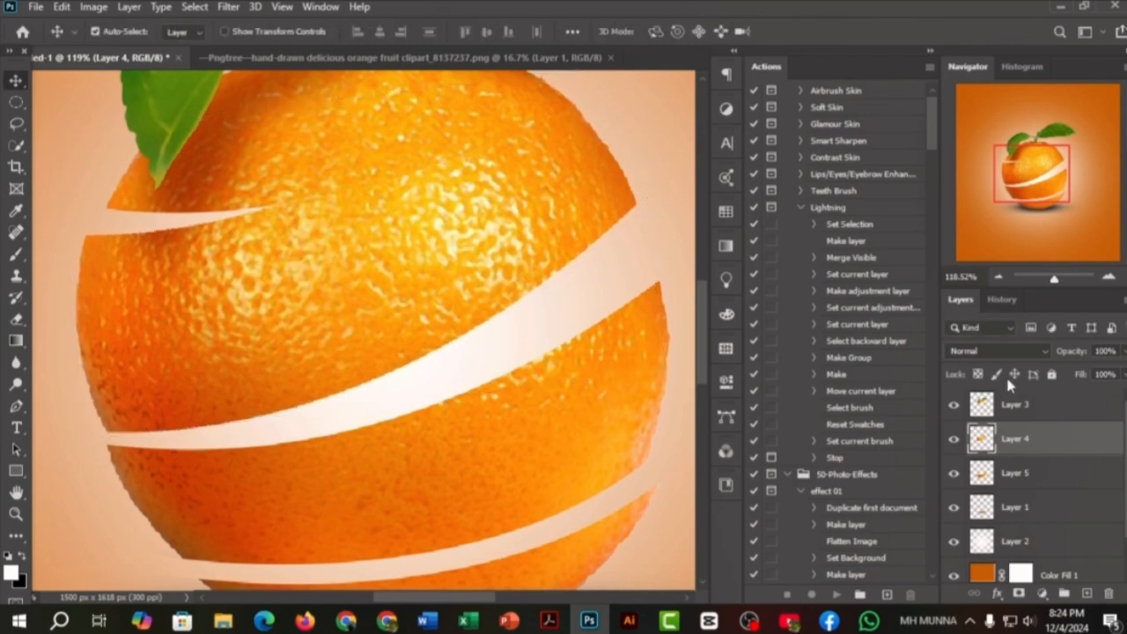
Step: Free-transform the leafy top piece on Layer 3, moving it up and left and tilting it to about -1.5°
left_click(1021, 405)
key("ctrl+t")
scroll(395, 320, "down", 2)
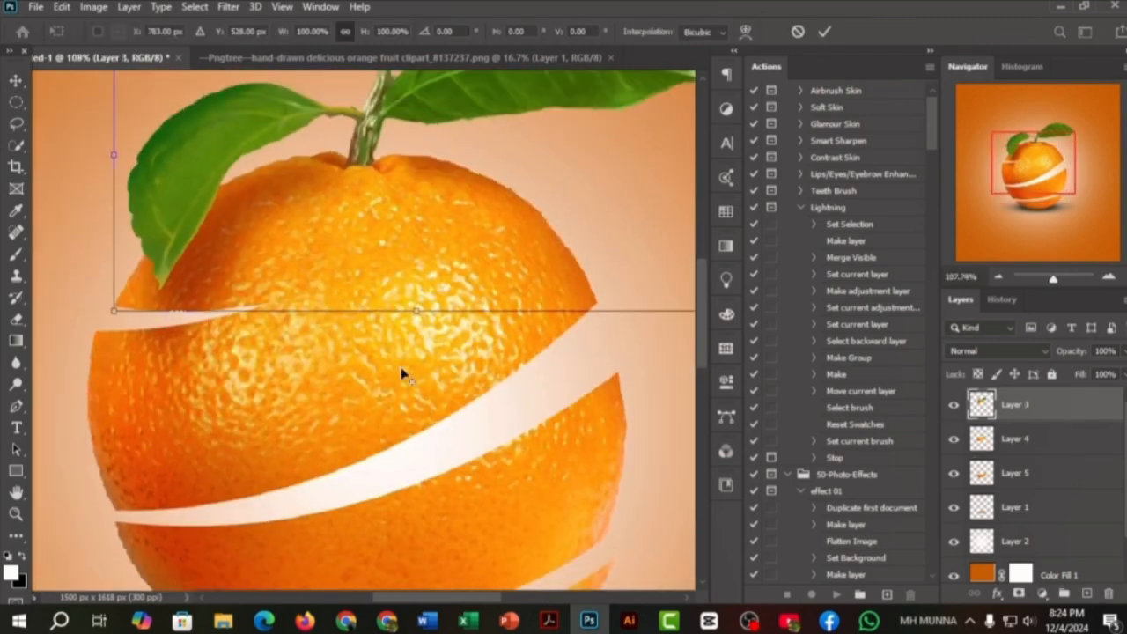
left_click_drag(463, 226, 432, 205)
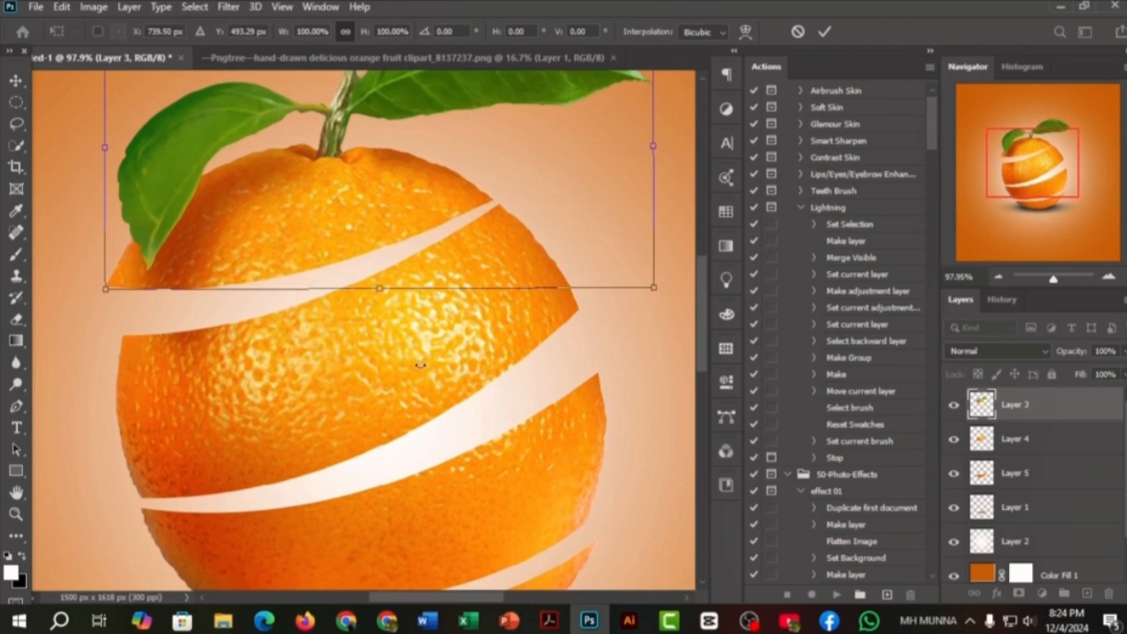
left_click_drag(416, 369, 423, 369)
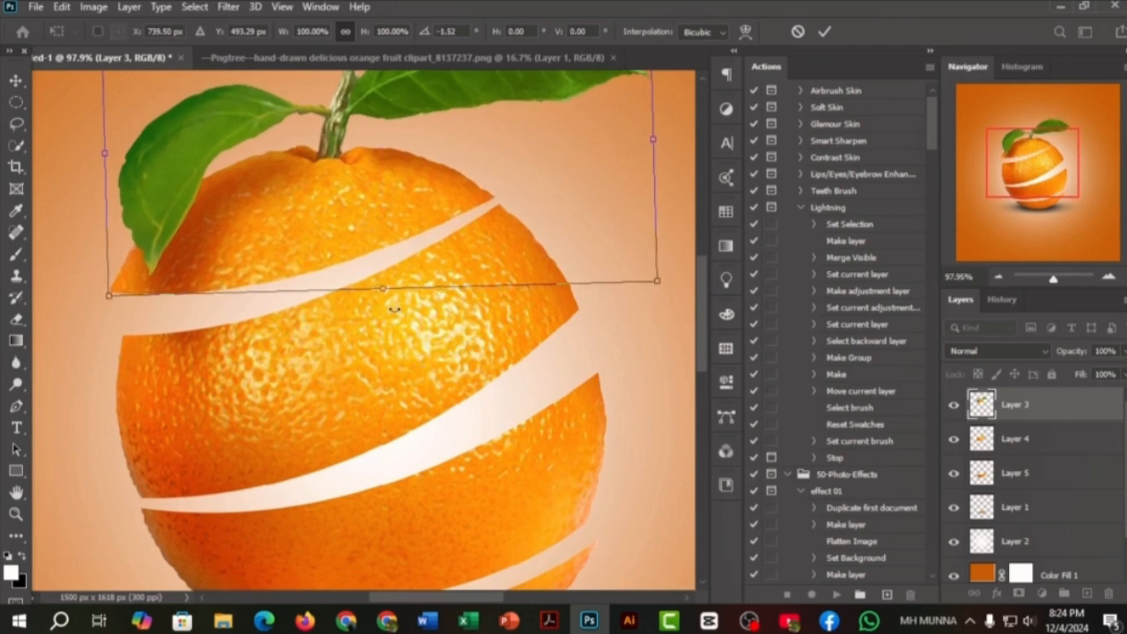
mouse_move(388, 213)
left_mouse_down()
mouse_move(390, 181)
mouse_move(390, 214)
left_mouse_up()
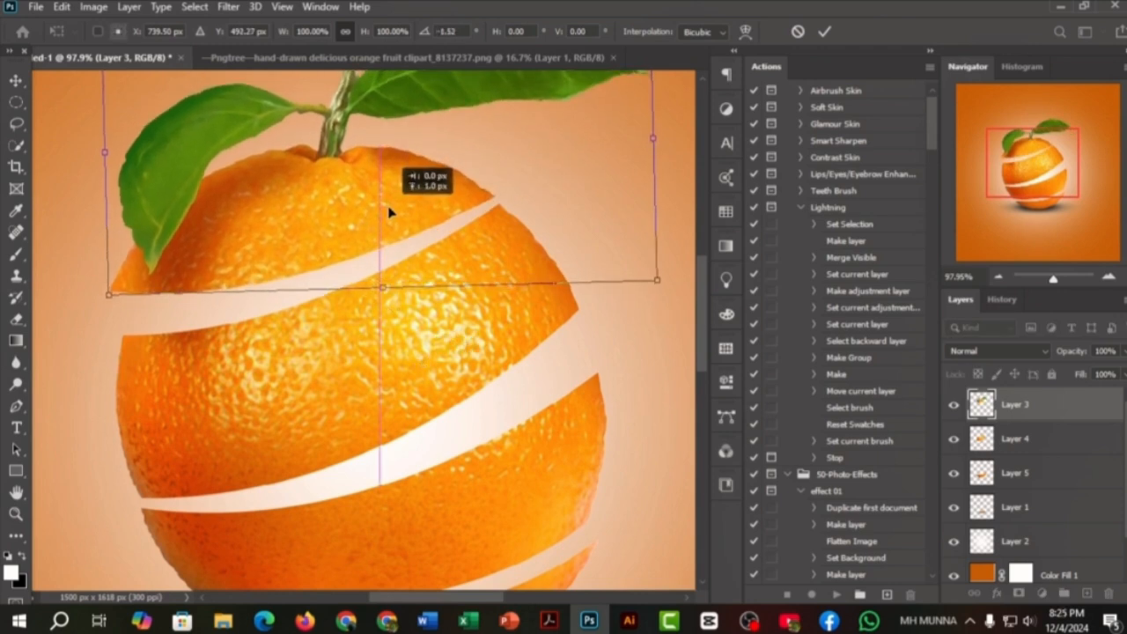
Step: Raise the leafy top piece slightly and adjust its rotation to about -0.27°
left_click_drag(402, 313, 401, 312)
scroll(335, 257, "up", 2)
left_click_drag(375, 205, 369, 221)
scroll(427, 360, "down", 4)
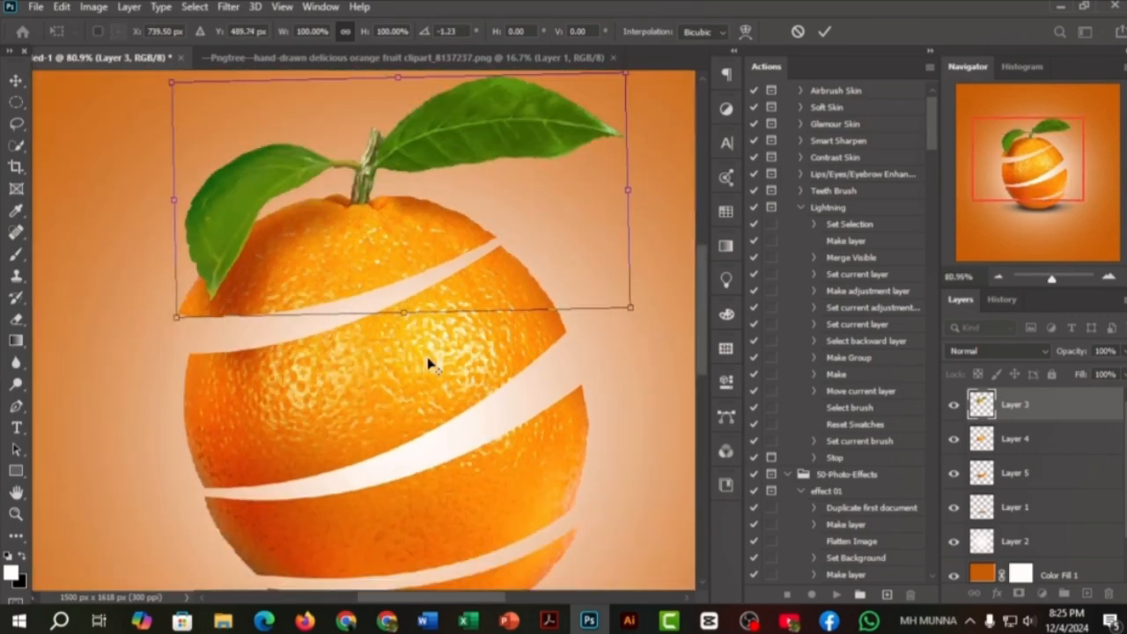
scroll(461, 398, "down", 3)
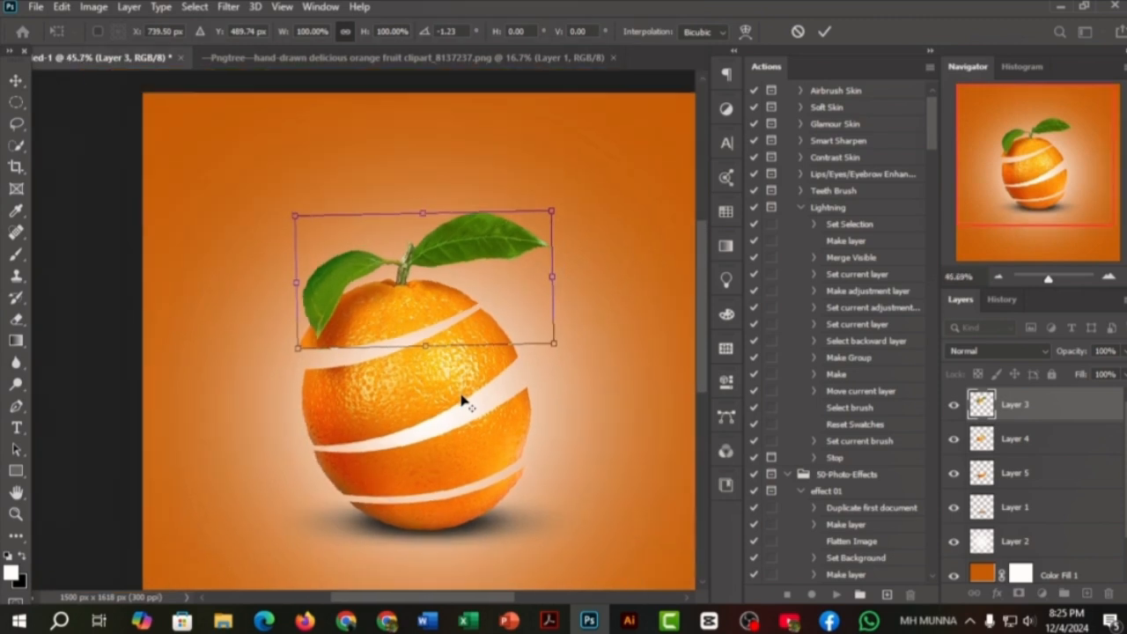
left_click_drag(428, 369, 428, 368)
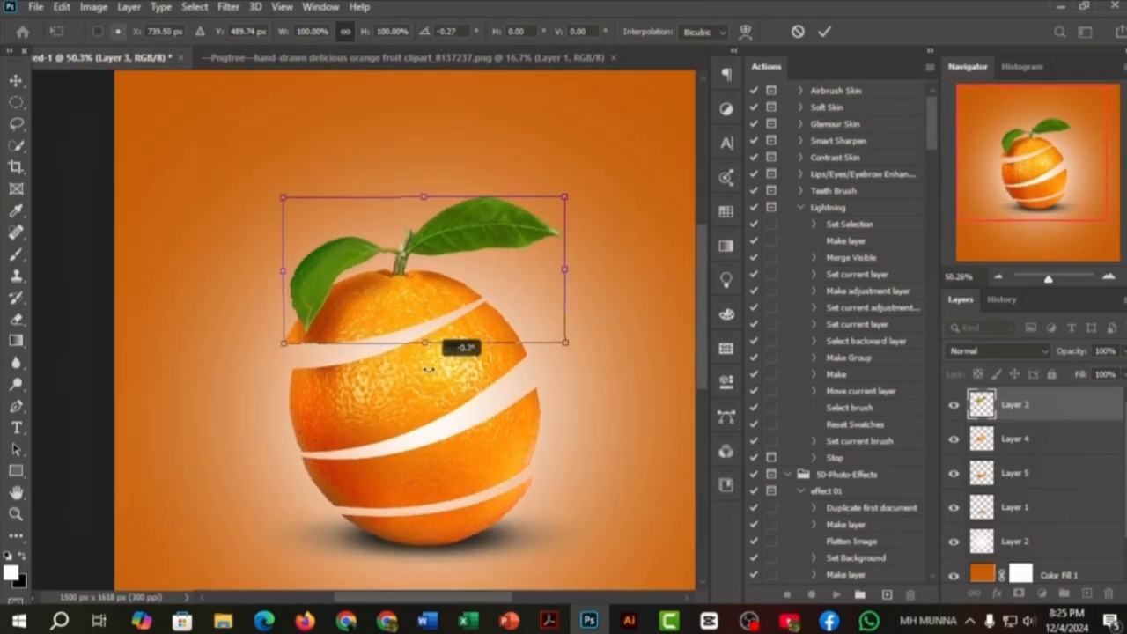
Step: Scale the leafy top piece to about 98.29%, align it over the slice below, and apply the transform
scroll(413, 370, "up", 4)
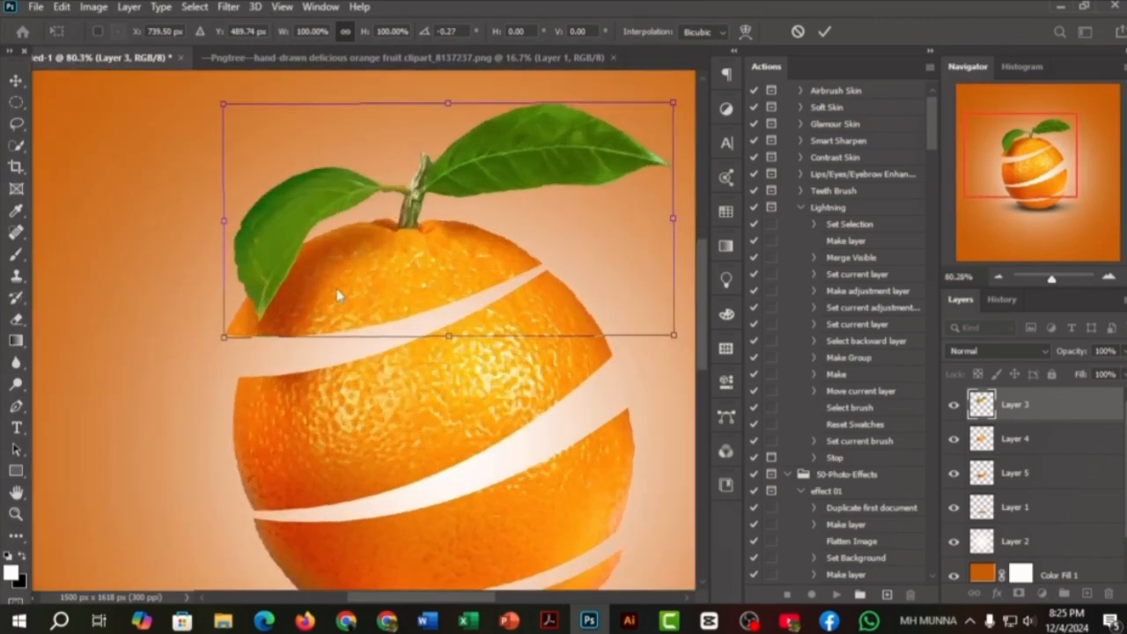
left_click_drag(222, 220, 233, 220)
left_click_drag(363, 265, 368, 273)
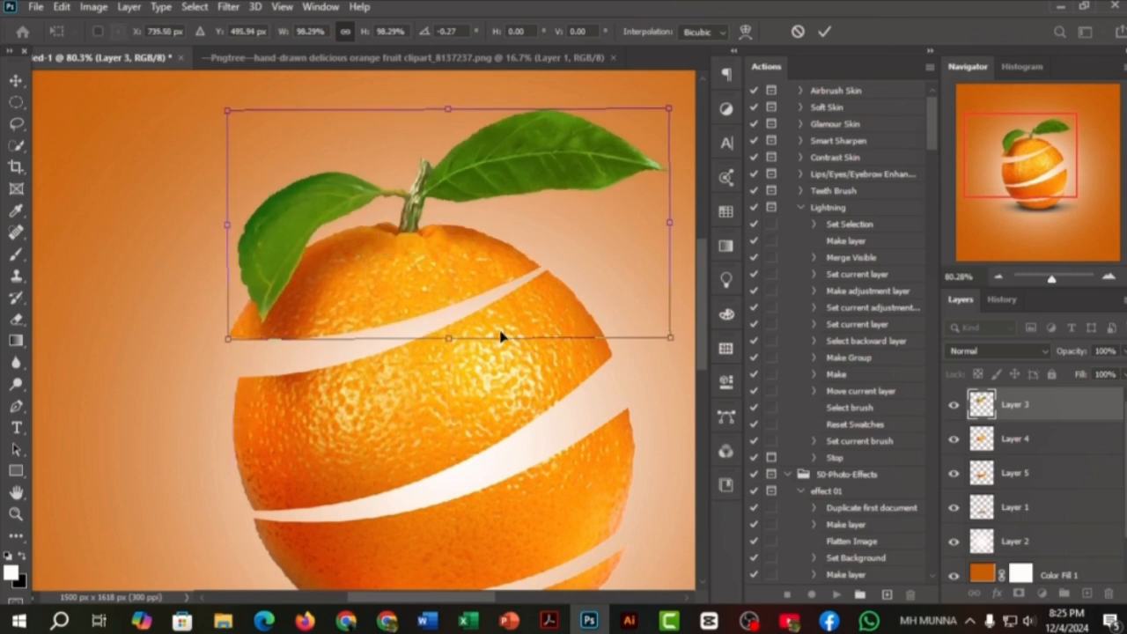
scroll(475, 343, "up", 3)
left_click_drag(511, 272, 503, 276)
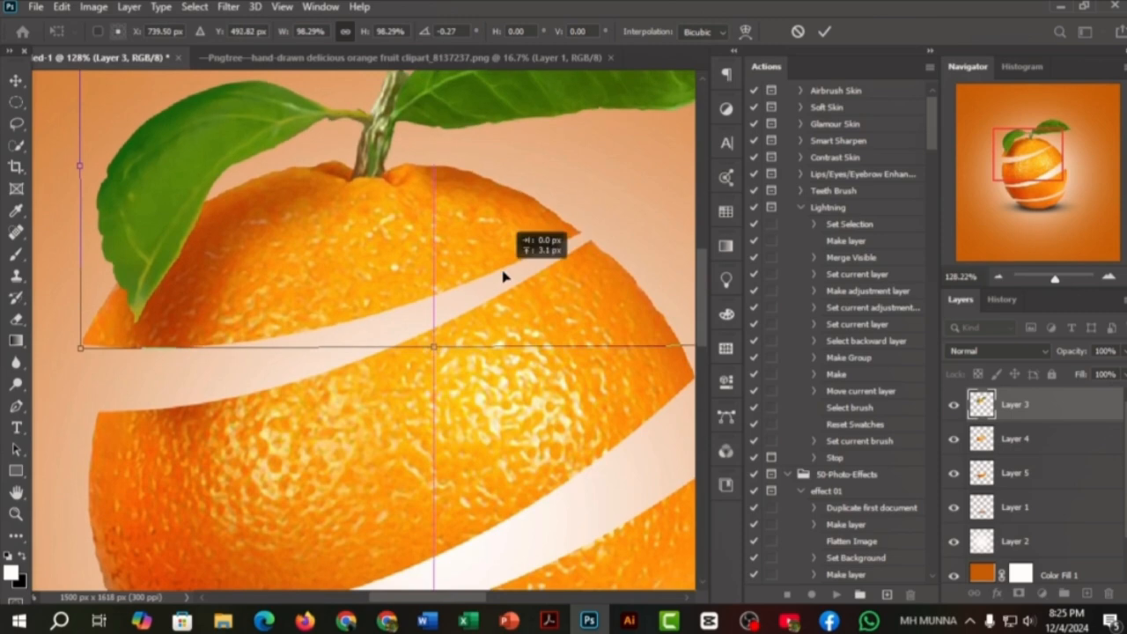
scroll(440, 396, "down", 2)
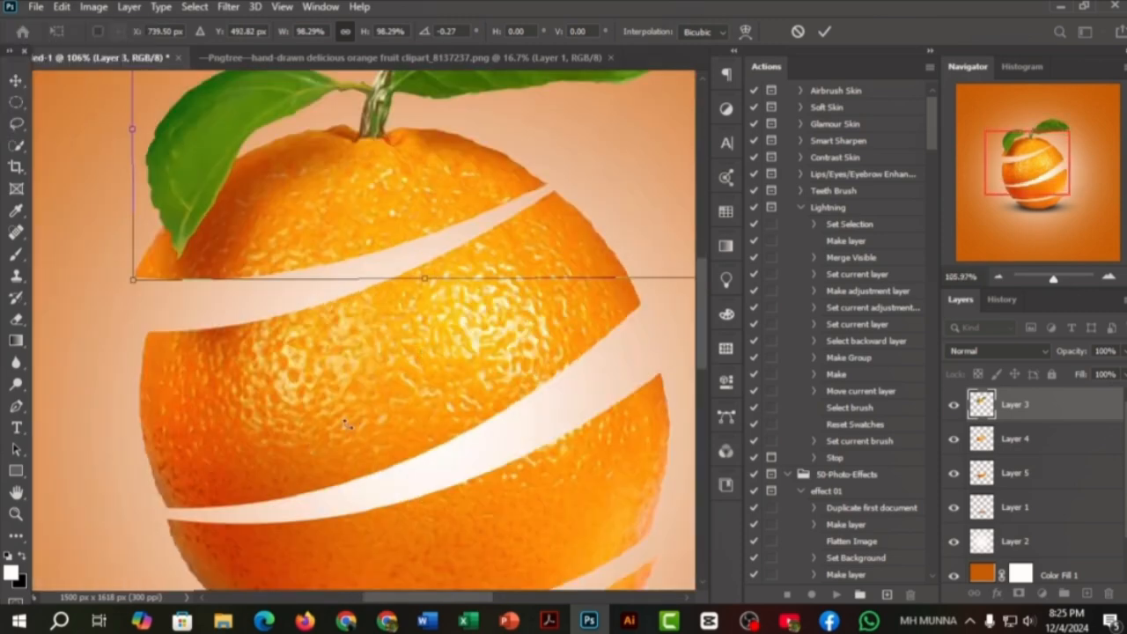
left_click(825, 31)
scroll(528, 327, "down", 4)
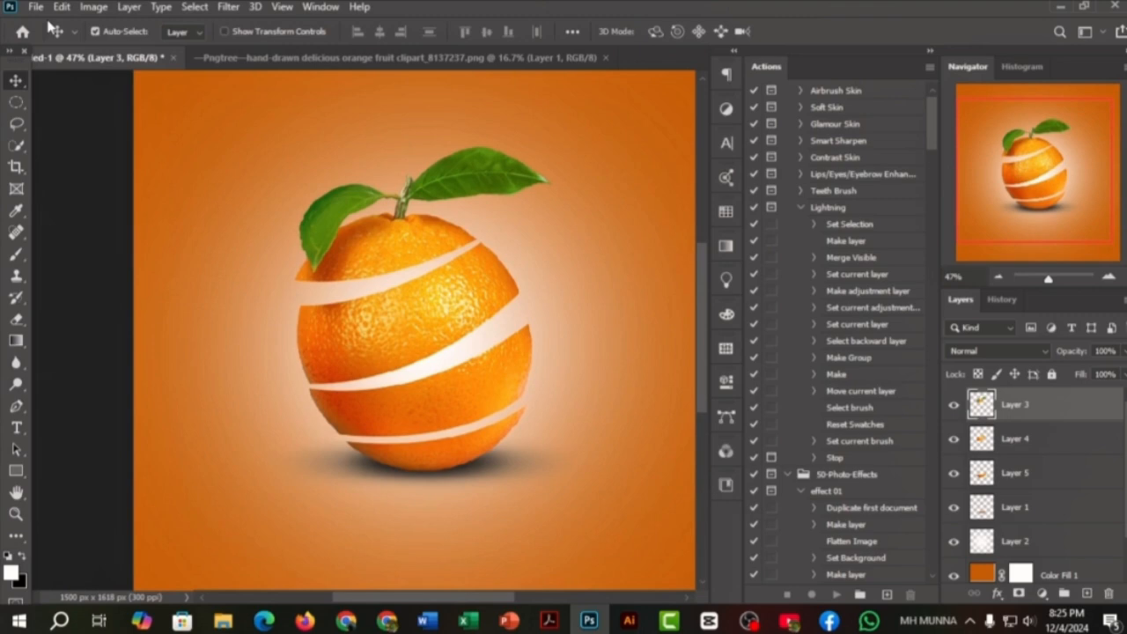
Step: Open the orange cross-section image orange-68.png
left_click(36, 6)
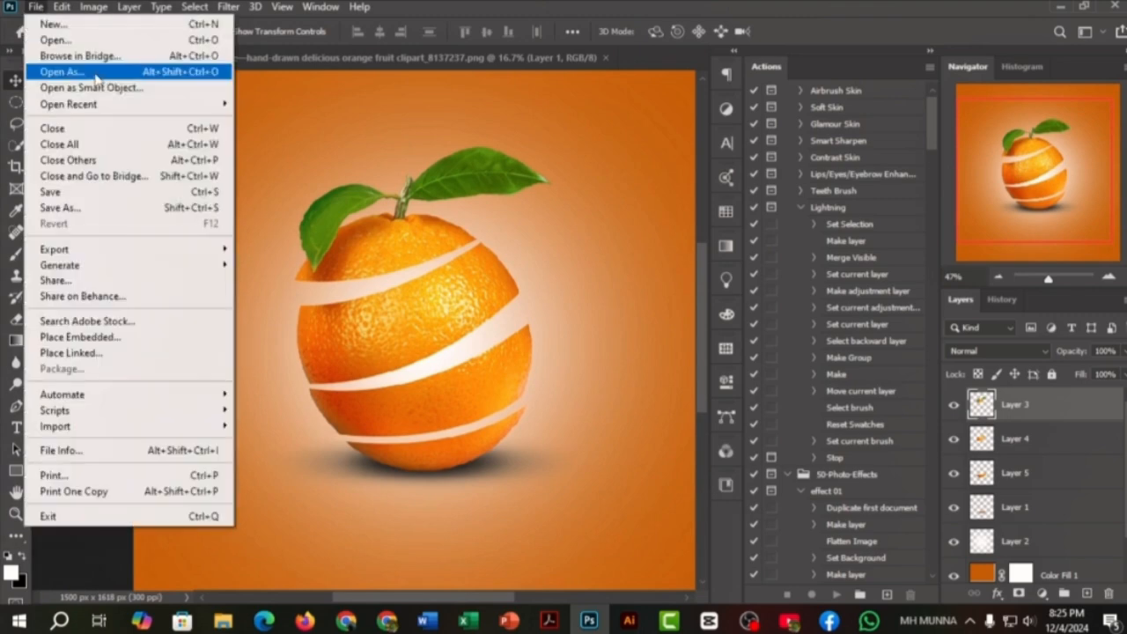
left_click(44, 40)
double_click(308, 169)
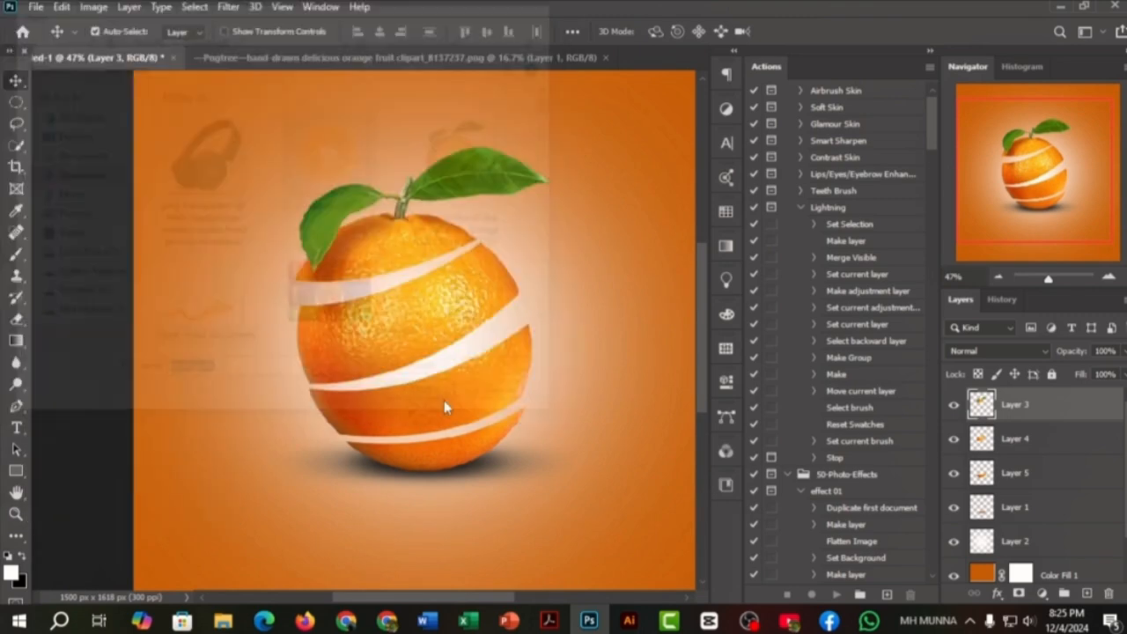
Step: Quick-select the pulp inside the rind and bring it into the sliced-orange document as a new layer
key("w")
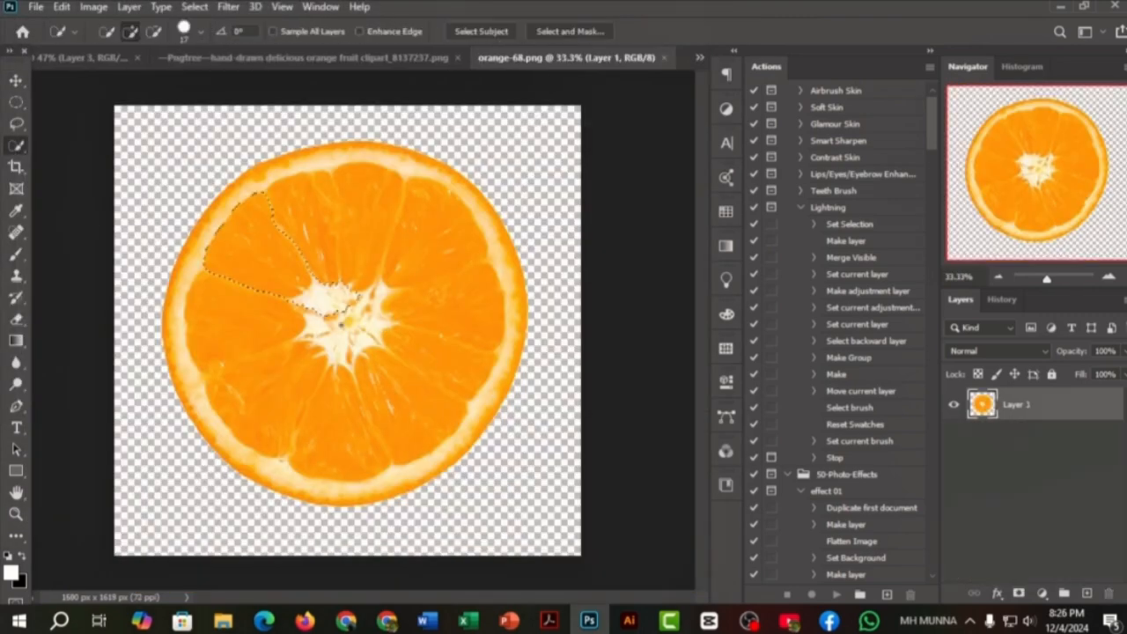
key("v")
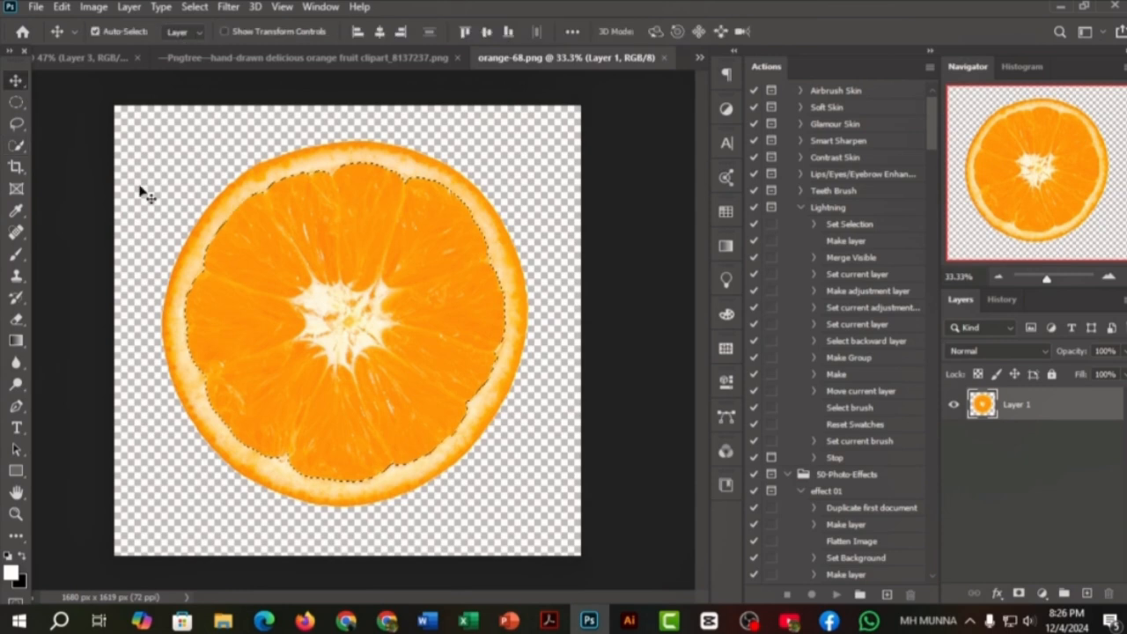
left_click_drag(361, 313, 411, 349)
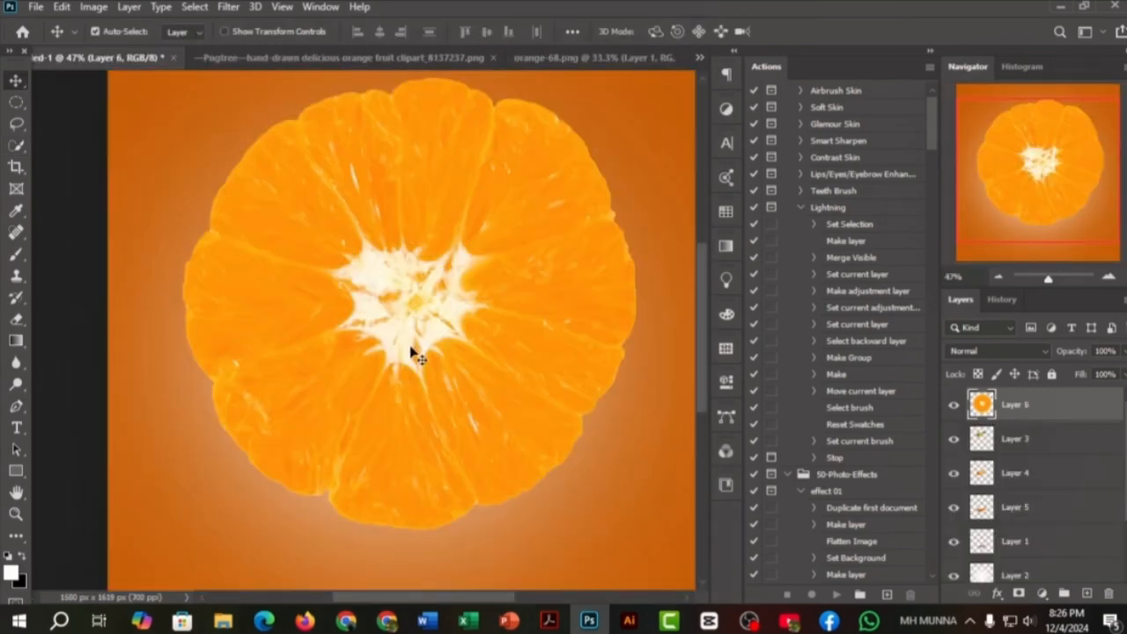
Step: Shrink the pulp to about 45.61% width, flatten it to about 7.42% height, and place it over the upper cut
key("ctrl+t")
left_click_drag(406, 77, 409, 230)
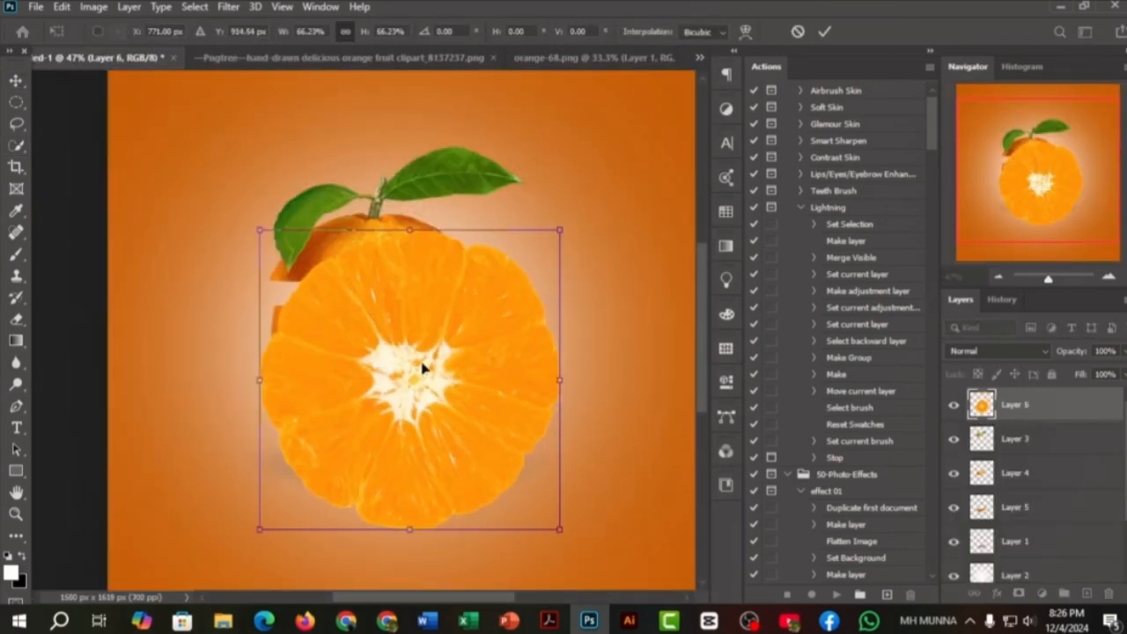
left_click_drag(428, 365, 403, 322)
key("ctrl+0")
left_click_drag(386, 160, 385, 275)
scroll(378, 297, "up", 3)
left_click_drag(385, 358, 370, 190)
left_click_drag(367, 113, 367, 276)
left_click_drag(366, 449, 378, 267)
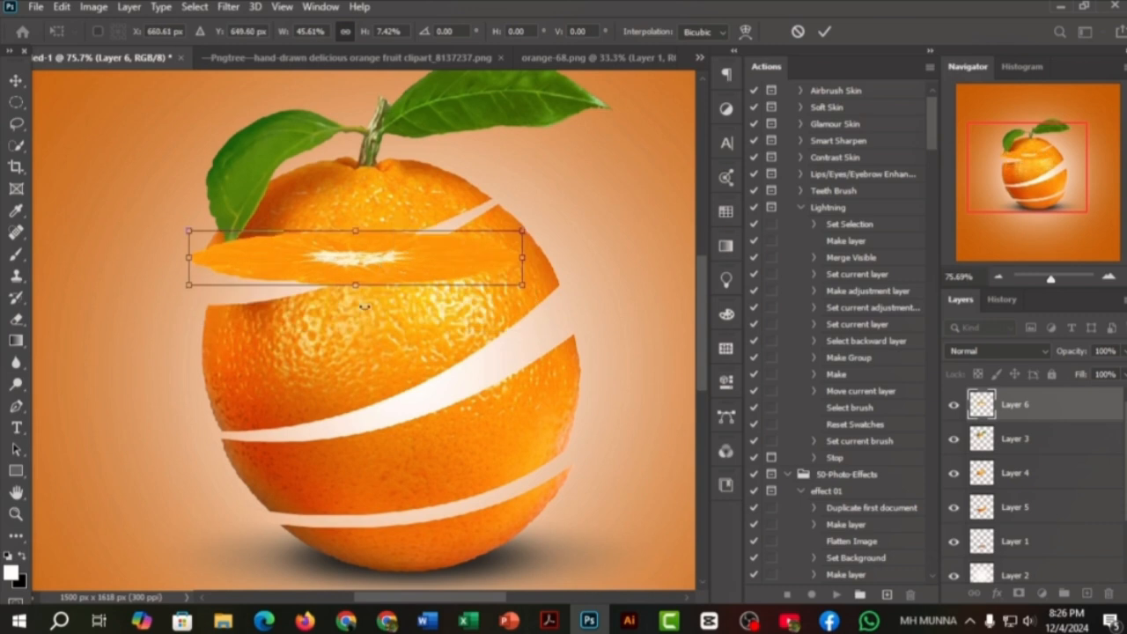
Step: Rotate the flattened pulp to about -18.98° along the upper cut and scale it to about 42.63% by 6.94%
left_click_drag(364, 308, 384, 309)
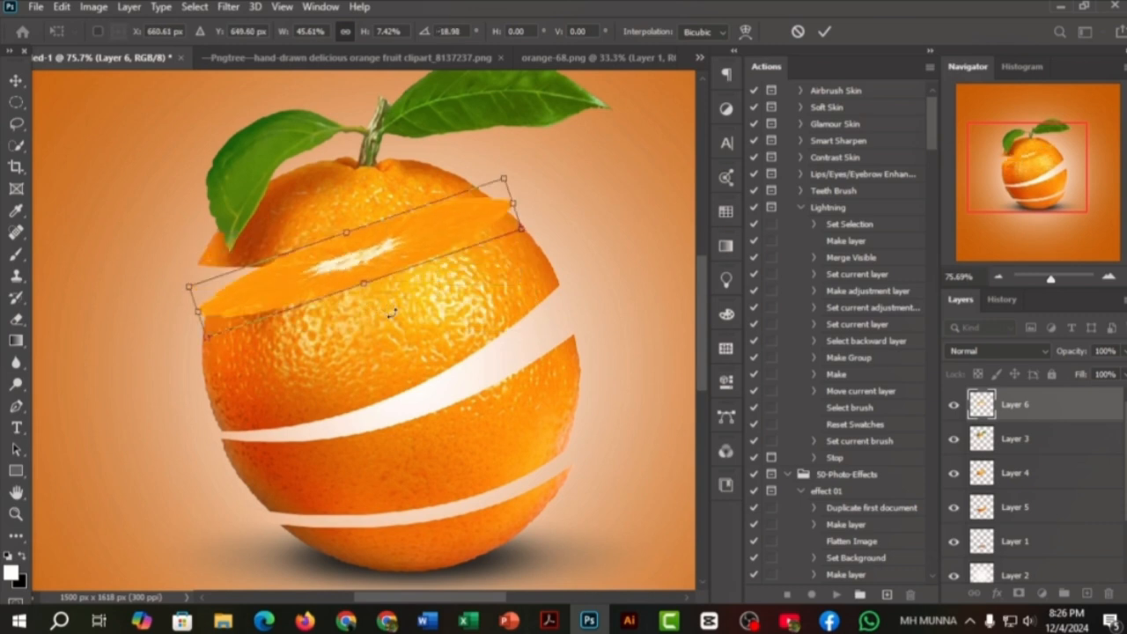
scroll(387, 310, "up", 3)
left_click_drag(370, 299, 349, 303)
left_click_drag(121, 373, 149, 350)
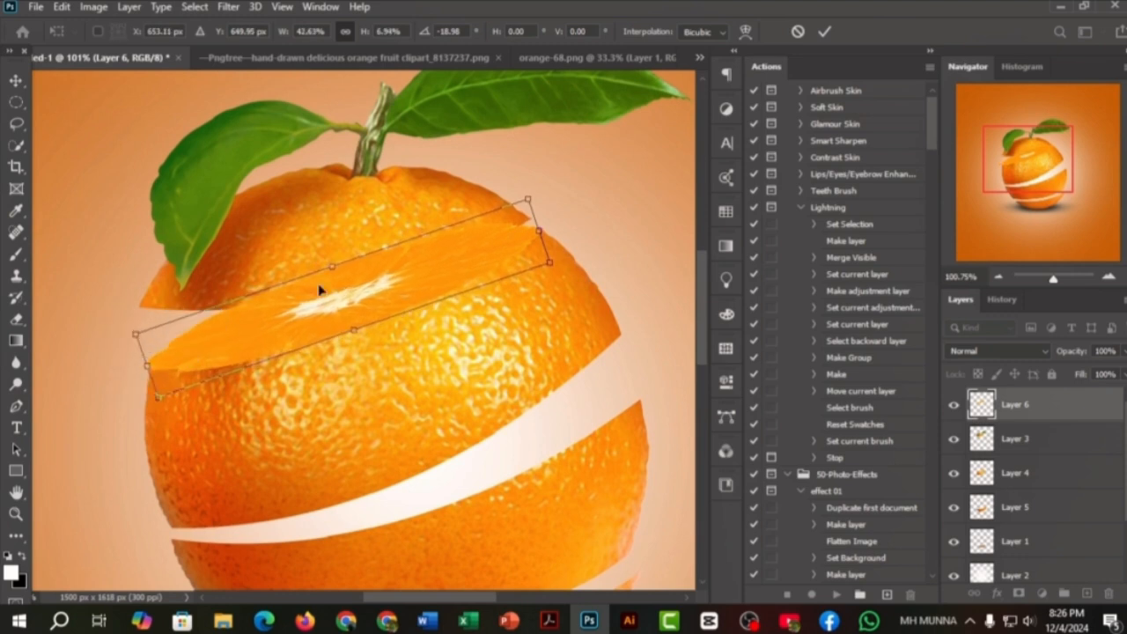
Step: Resize the pulp to about 43.13% by 5.71% to fit the cut, apply the transform, and place Layer 6 directly below Layer 3
mouse_move(332, 267)
left_mouse_down()
mouse_move(343, 305)
mouse_move(336, 282)
left_mouse_up()
mouse_move(354, 330)
left_mouse_down()
mouse_move(341, 304)
mouse_move(352, 328)
left_mouse_up()
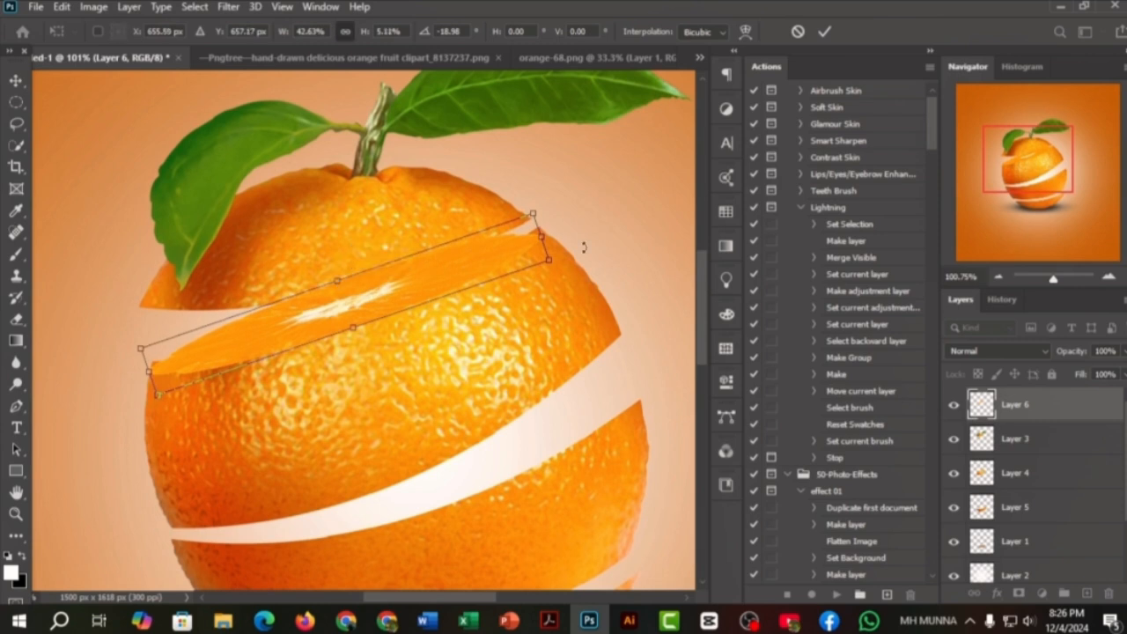
mouse_move(338, 278)
left_mouse_down()
mouse_move(345, 262)
mouse_move(342, 272)
left_mouse_up()
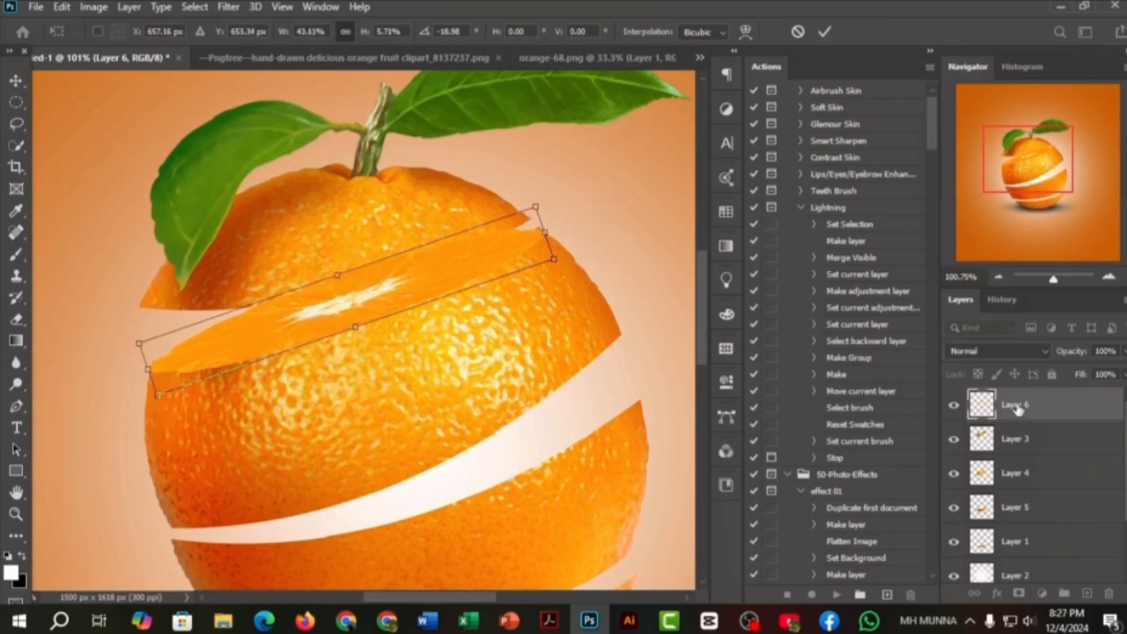
key("Return")
left_click_drag(1049, 412, 1044, 449)
Step: Warp the Layer 6 pulp so its upper right corner reaches the right tip of the upper cut
key("ctrl+t")
right_click(382, 254)
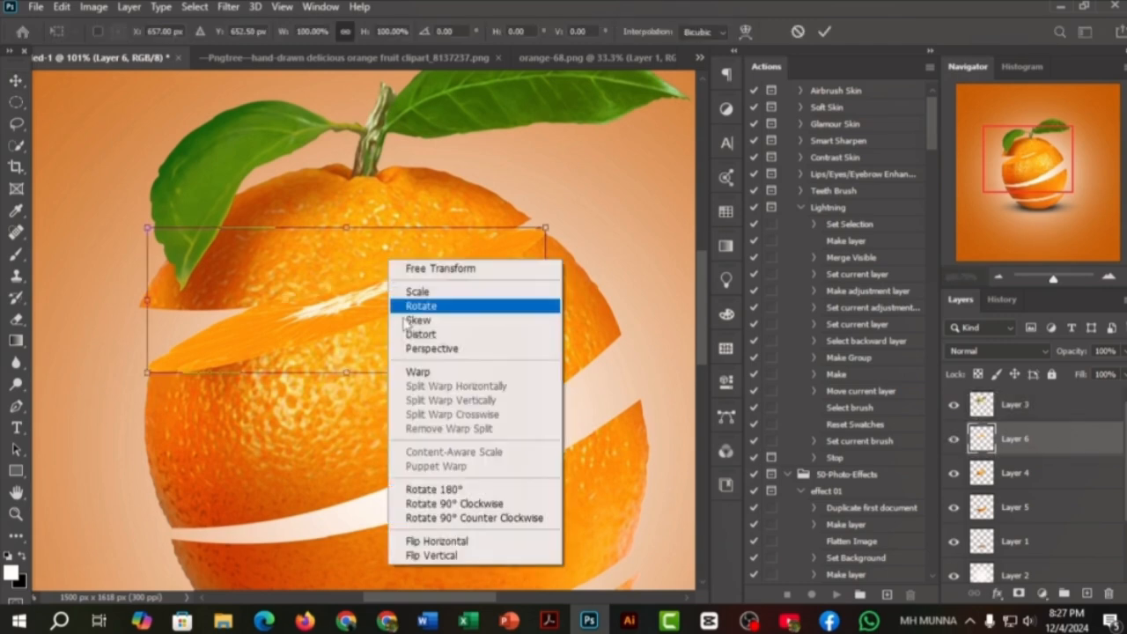
left_click(414, 370)
scroll(440, 300, "up", 3)
left_click_drag(396, 323, 292, 395)
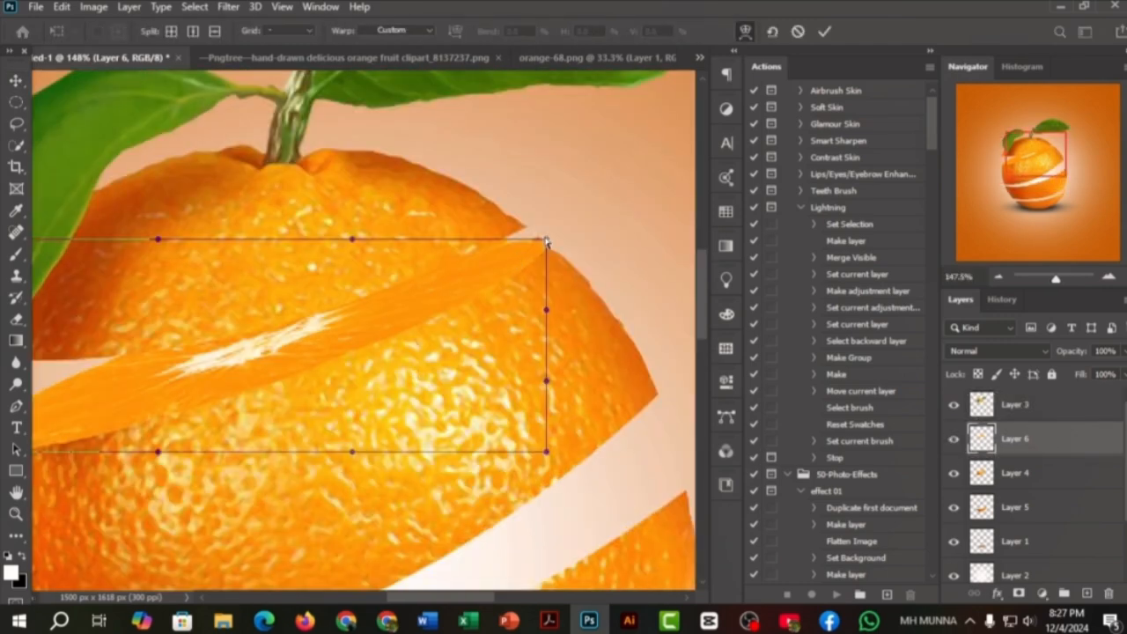
left_click_drag(547, 314, 527, 222)
mouse_move(552, 281)
left_mouse_down()
mouse_move(578, 304)
mouse_move(564, 275)
left_mouse_up()
key("ctrl+z")
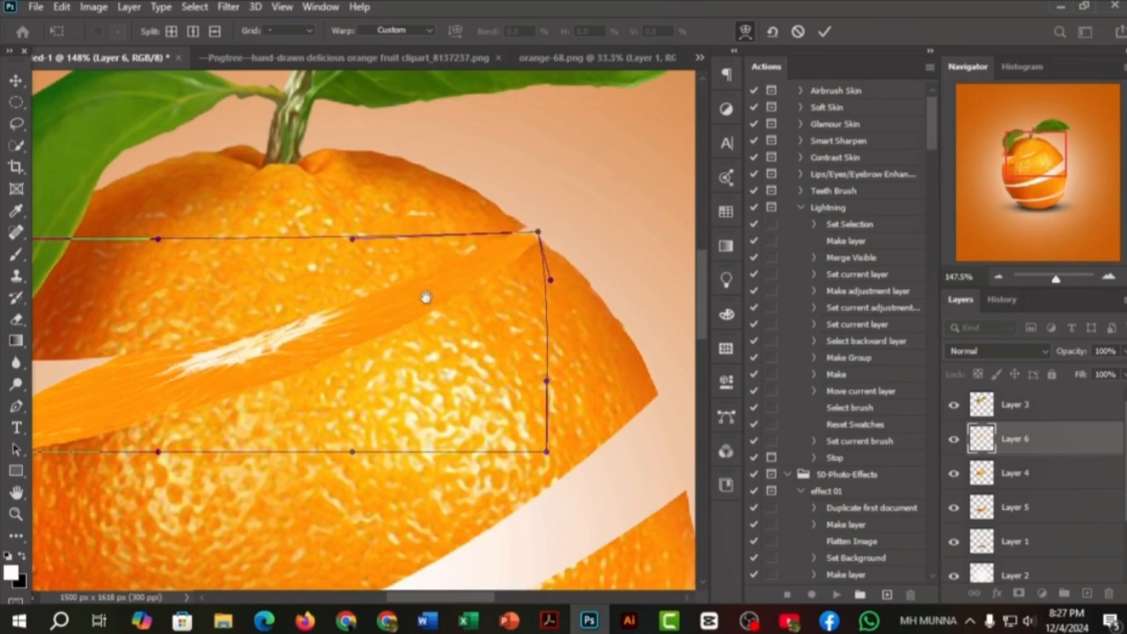
scroll(502, 317, "down", 5)
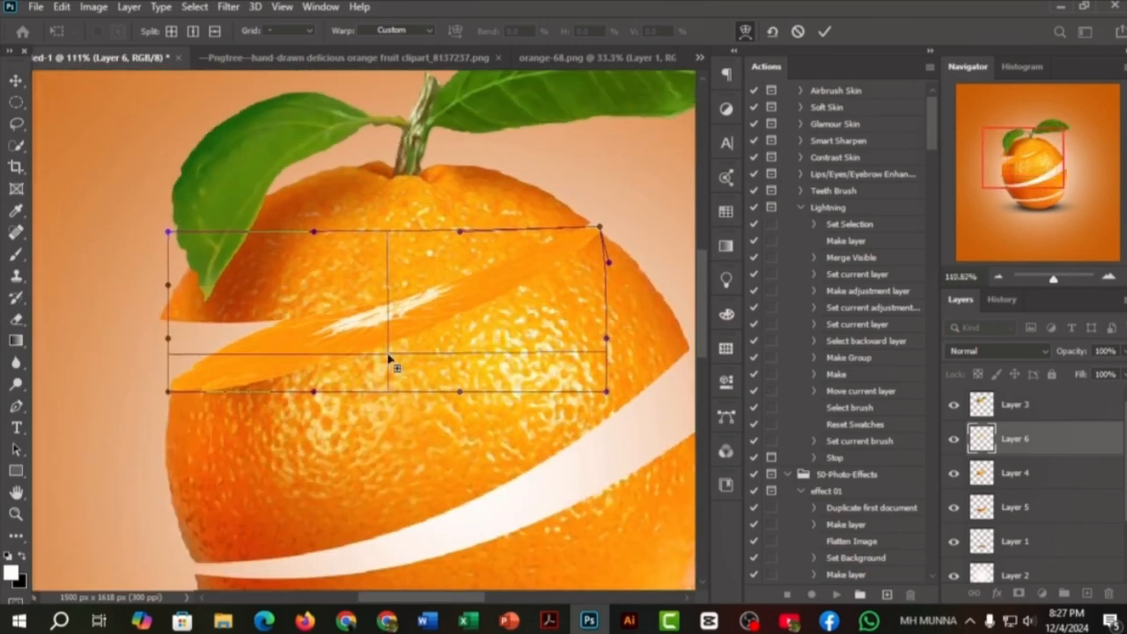
Step: Place Layer 6 directly below Layer 4 and warp its pulp to fit the upper cut
left_click_drag(1026, 454, 1032, 487)
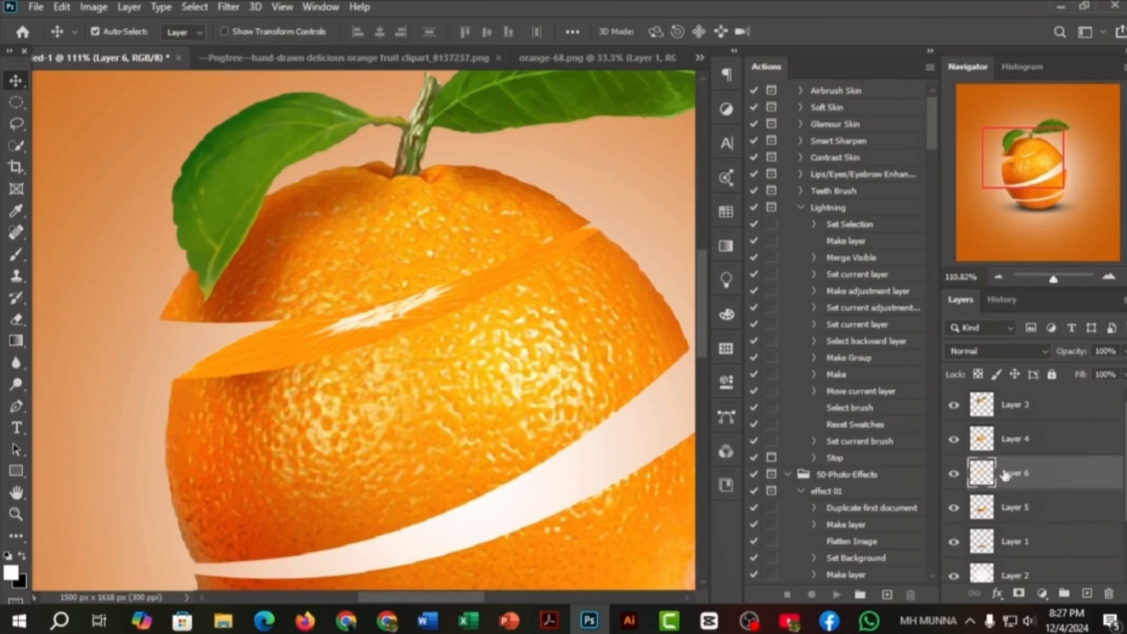
key("ctrl+t")
scroll(475, 365, "up", 5)
right_click(466, 361)
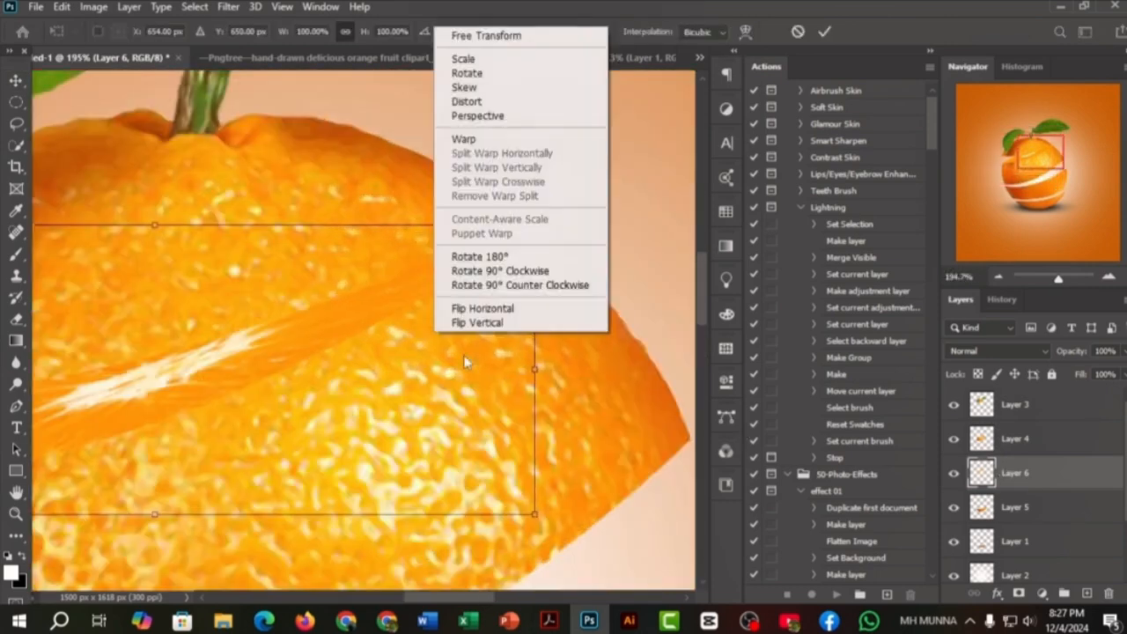
left_click(516, 138)
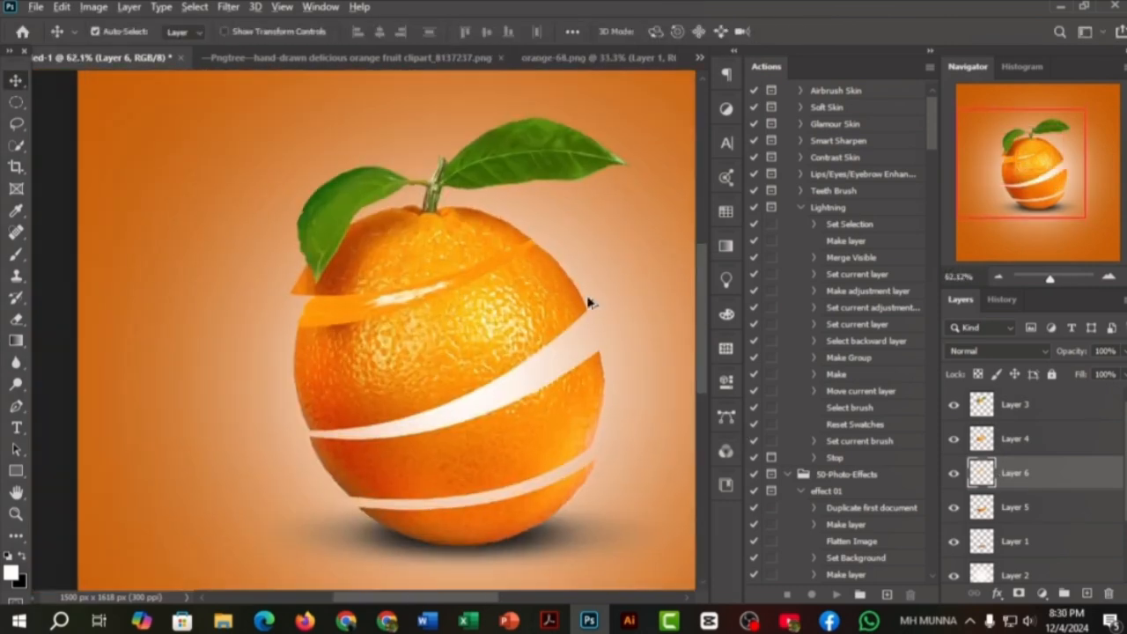
Step: Bring a second copy of the selected pulp from orange-68.png into the sliced-orange document as a layer
left_click(527, 57)
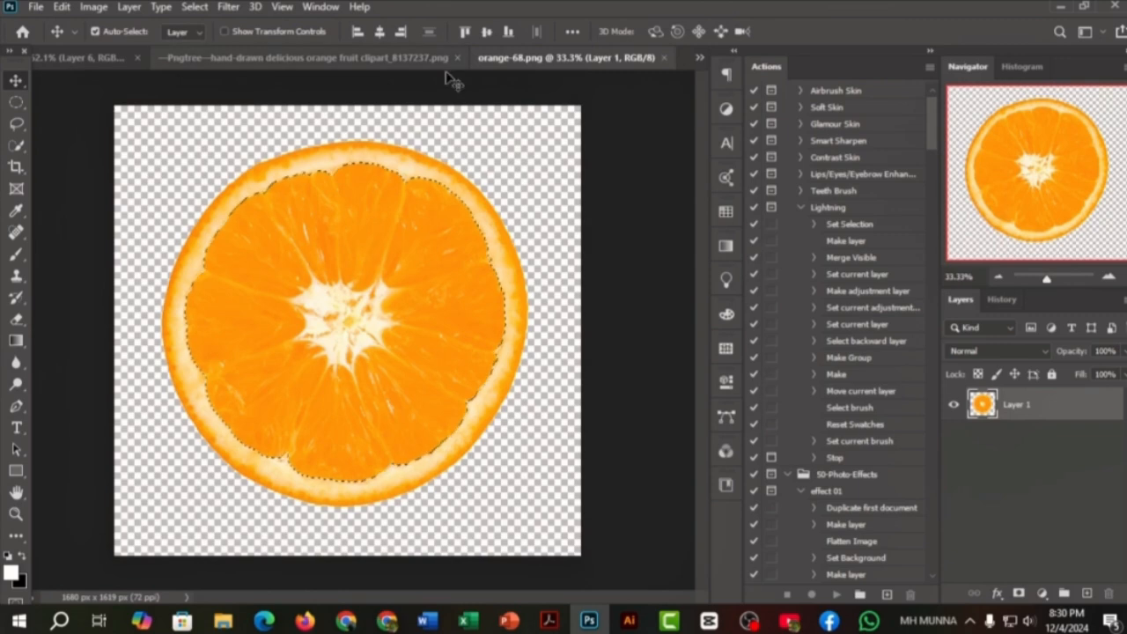
key("ctrl+Tab")
left_click_drag(383, 388, 383, 388)
Step: Scale the new pulp to about 53.29% by 6.05% and rotate it to about -15.29° along the middle cut
key("ctrl+t")
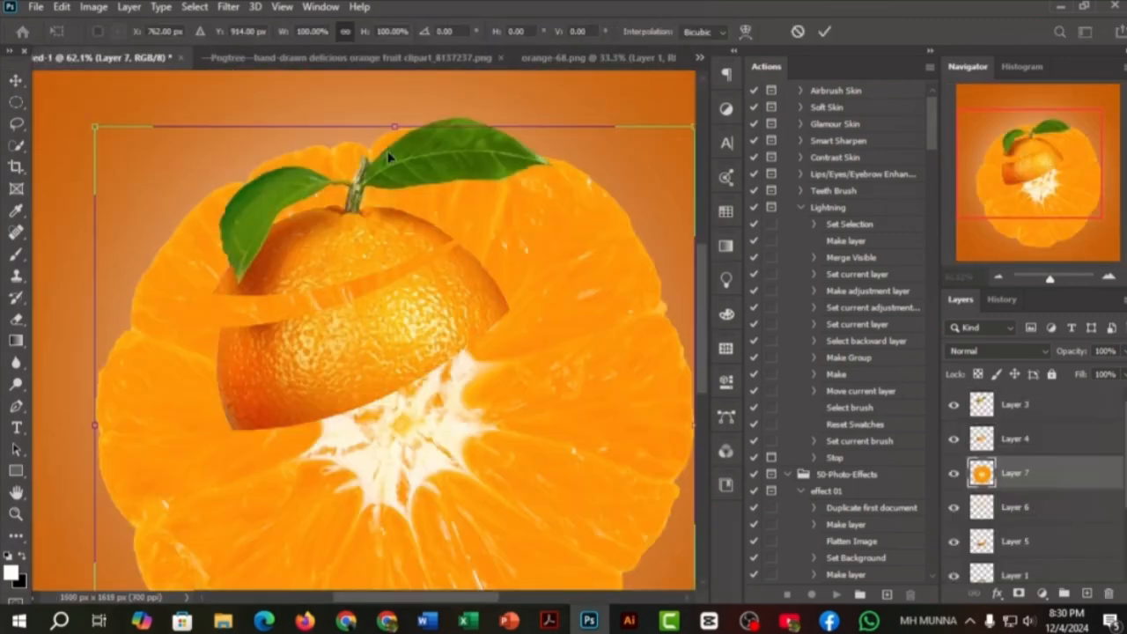
left_click_drag(100, 126, 234, 259)
left_click_drag(399, 330, 373, 428)
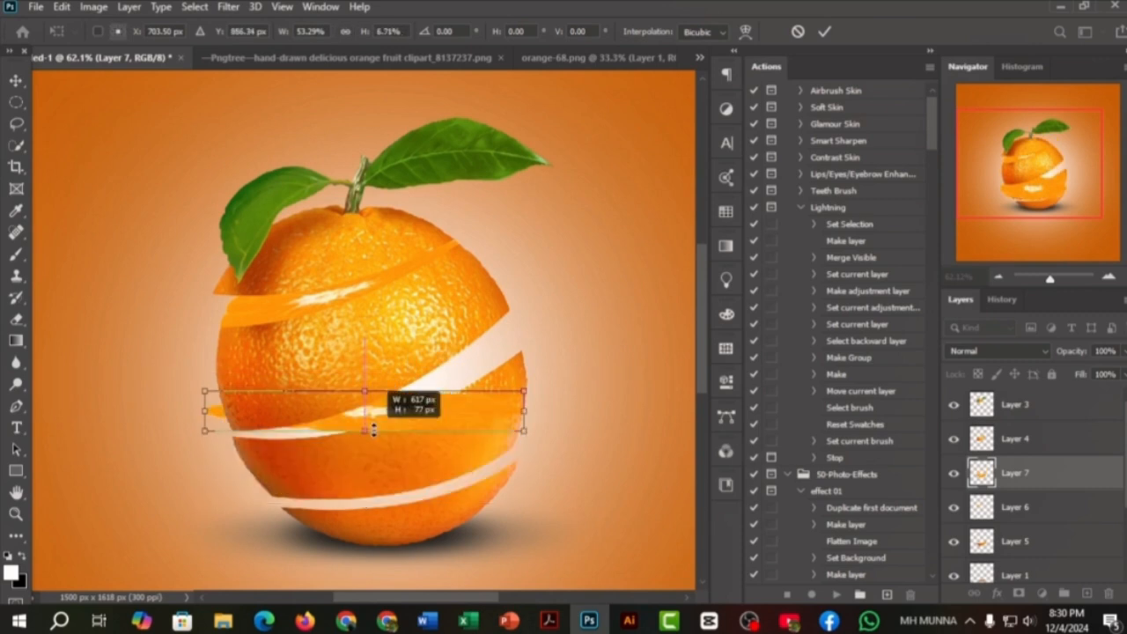
left_click_drag(533, 414, 519, 352)
left_click_drag(387, 392, 398, 402)
left_click_drag(396, 453, 386, 456)
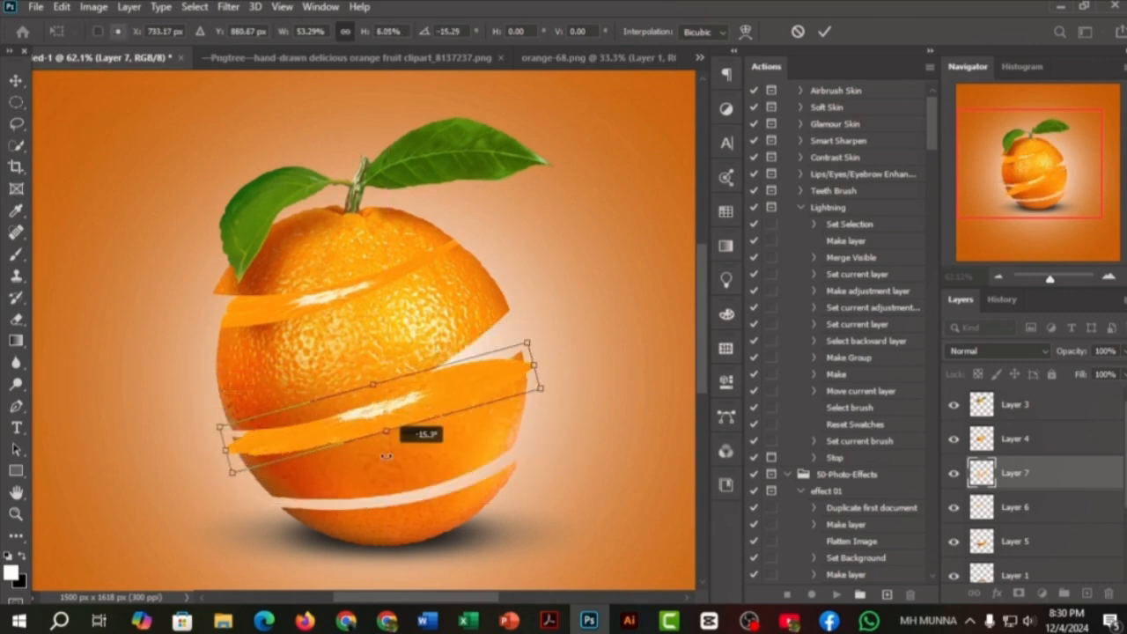
Step: Place Layer 7 directly below Layer 5 and warp the pulp's left end to match the orange's left edge at the middle cut
left_click_drag(1030, 471, 1045, 547)
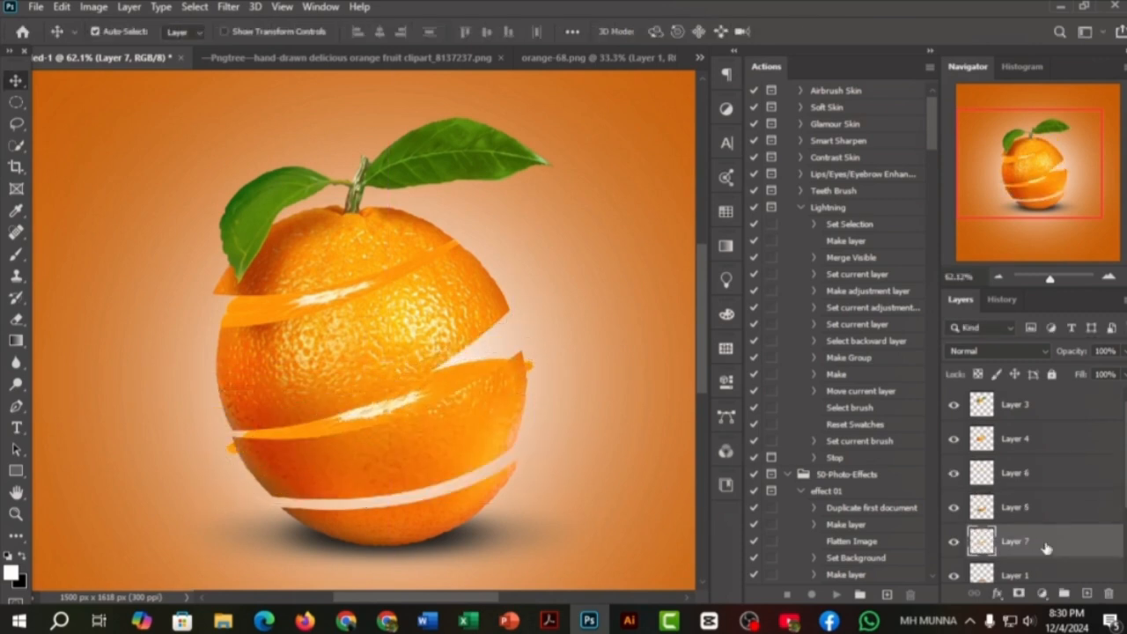
scroll(427, 397, "up", 1)
key("ctrl+t")
mouse_move(385, 435)
left_mouse_down()
mouse_move(390, 408)
mouse_move(400, 428)
left_mouse_up()
right_click(401, 428)
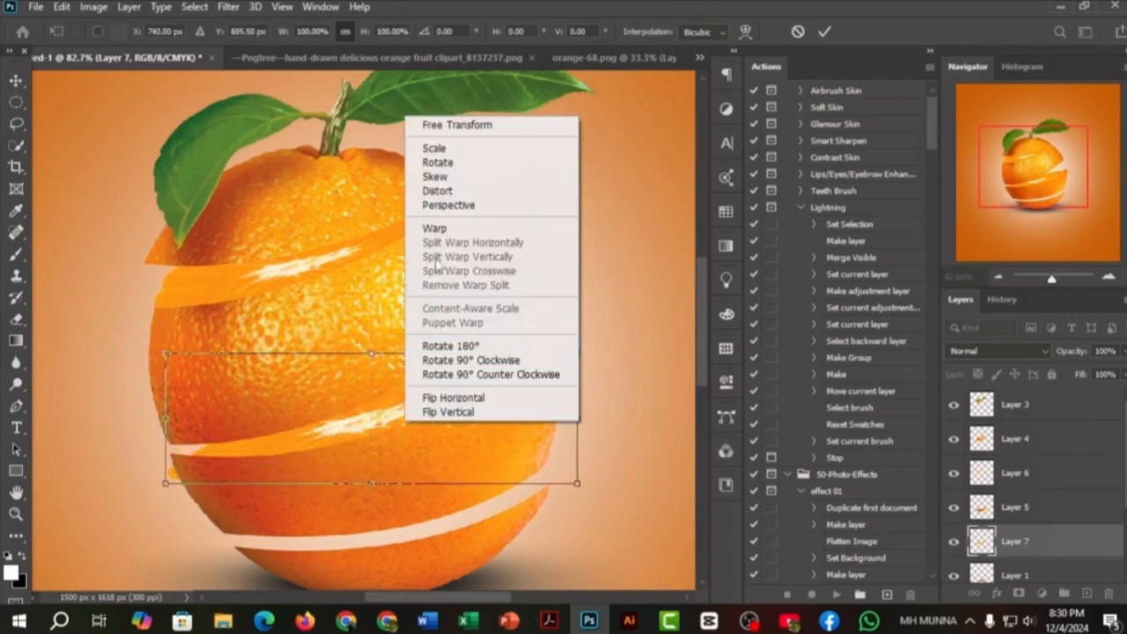
left_click(508, 259)
scroll(319, 405, "up", 3)
left_click_drag(128, 503, 135, 469)
mouse_move(126, 371)
left_mouse_down()
mouse_move(186, 433)
mouse_move(110, 390)
left_mouse_up()
left_click_drag(146, 437, 135, 472)
Step: Warp the upper right corner and right side of the Layer 7 pulp inward toward the middle cut's right end
scroll(302, 398, "down", 1)
left_click_drag(583, 423, 375, 432)
scroll(375, 432, "down", 1)
scroll(373, 431, "up", 2)
left_click_drag(536, 318, 449, 242)
mouse_move(533, 388)
left_mouse_down()
mouse_move(569, 390)
mouse_move(515, 397)
left_mouse_up()
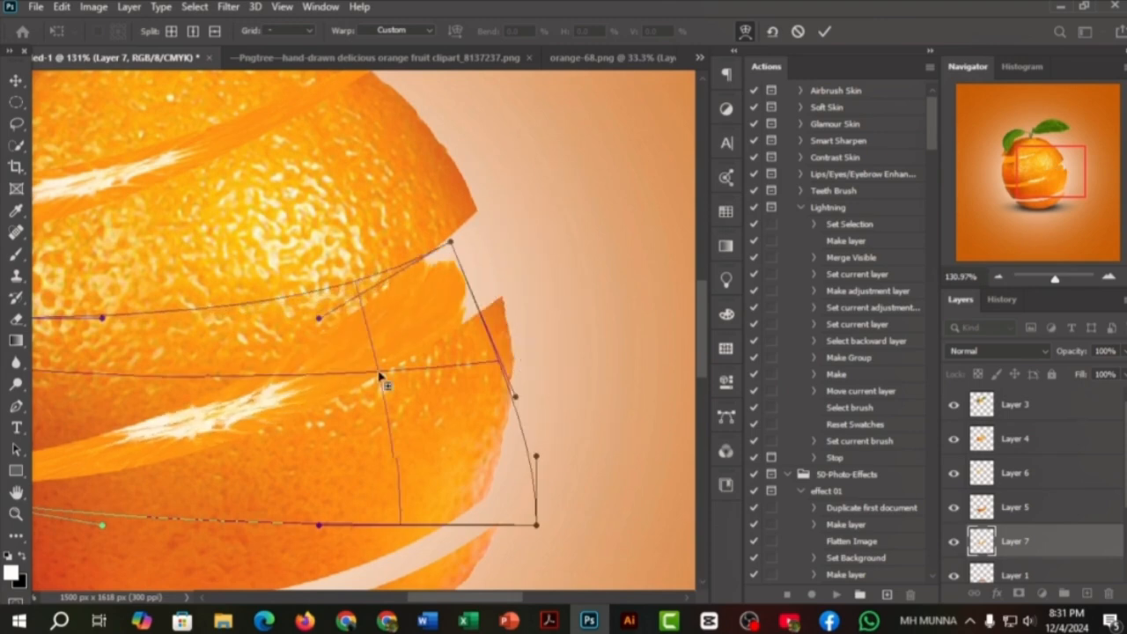
Step: Bend the upper and lower edges of the Layer 7 pulp's left part downward to follow the middle cut's curve
scroll(388, 377, "down", 1)
left_click_drag(262, 316, 268, 369)
scroll(352, 423, "down", 1)
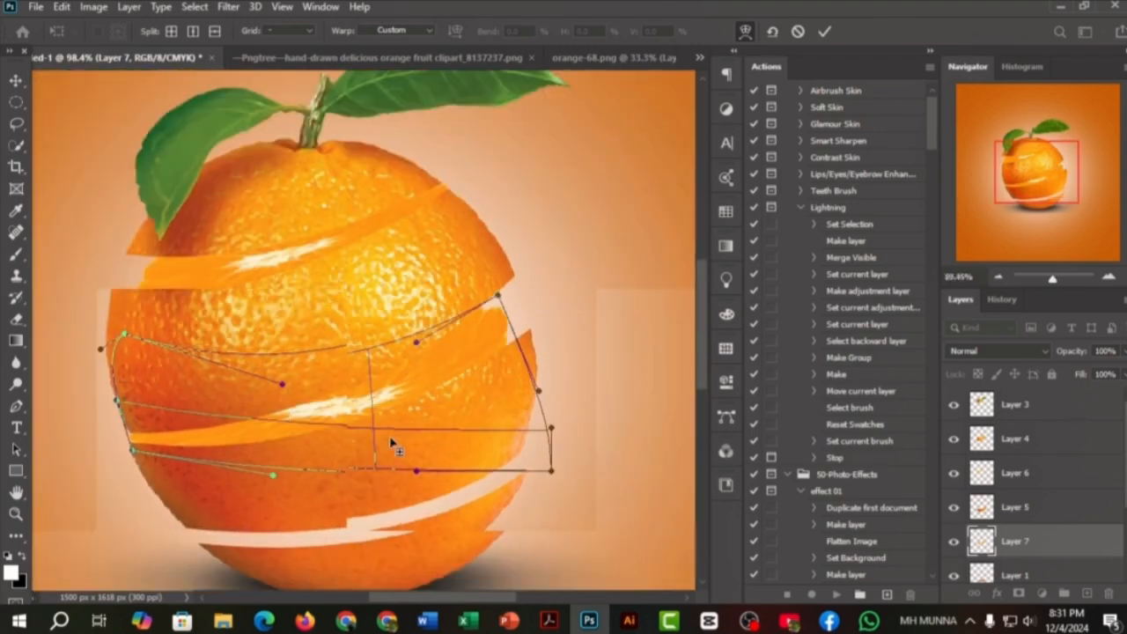
left_click_drag(281, 474, 293, 519)
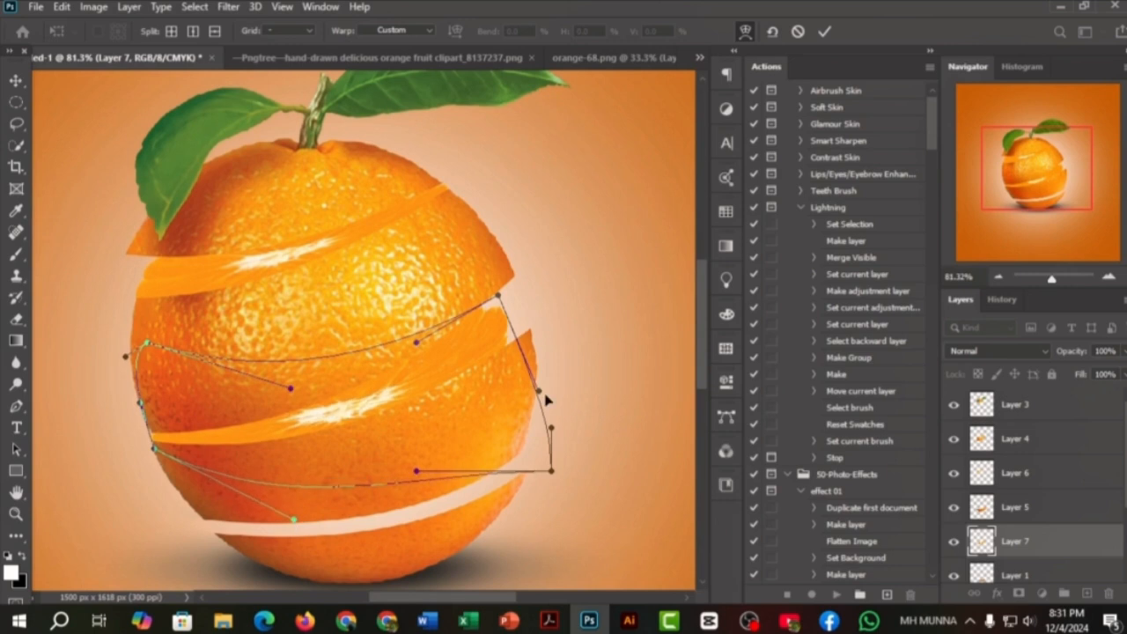
Step: Stretch the right tip of the Layer 7 pulp to the peel edge of the middle cut and apply the warp
left_click_drag(566, 388, 617, 399)
left_click_drag(497, 295, 491, 303)
left_click_drag(416, 342, 350, 236)
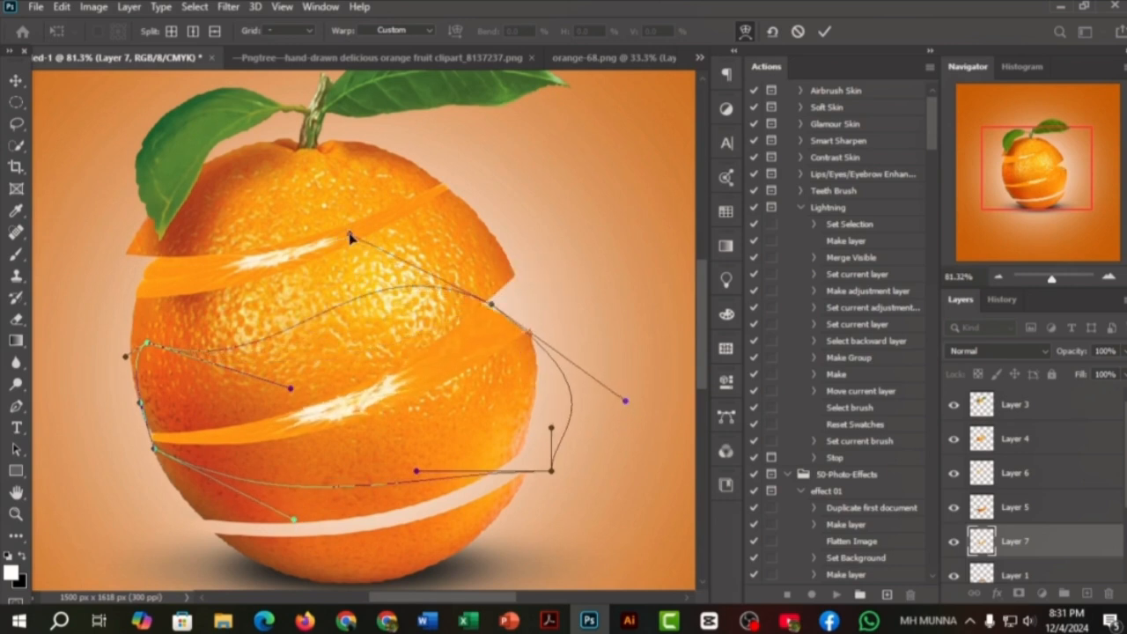
scroll(499, 308, "up", 2)
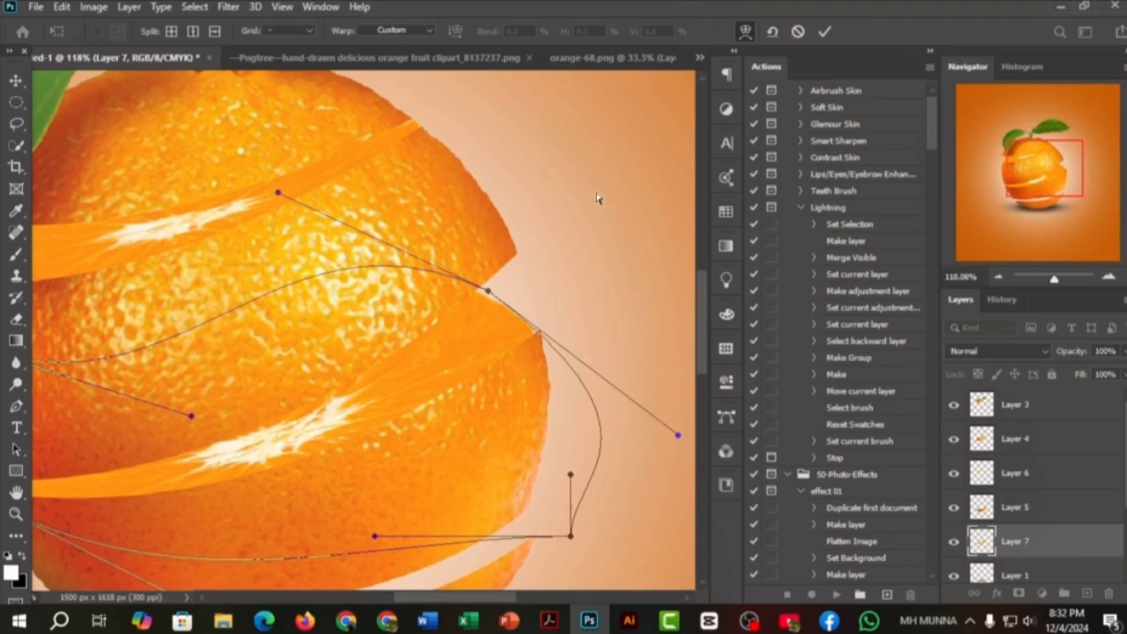
left_click_drag(486, 290, 502, 295)
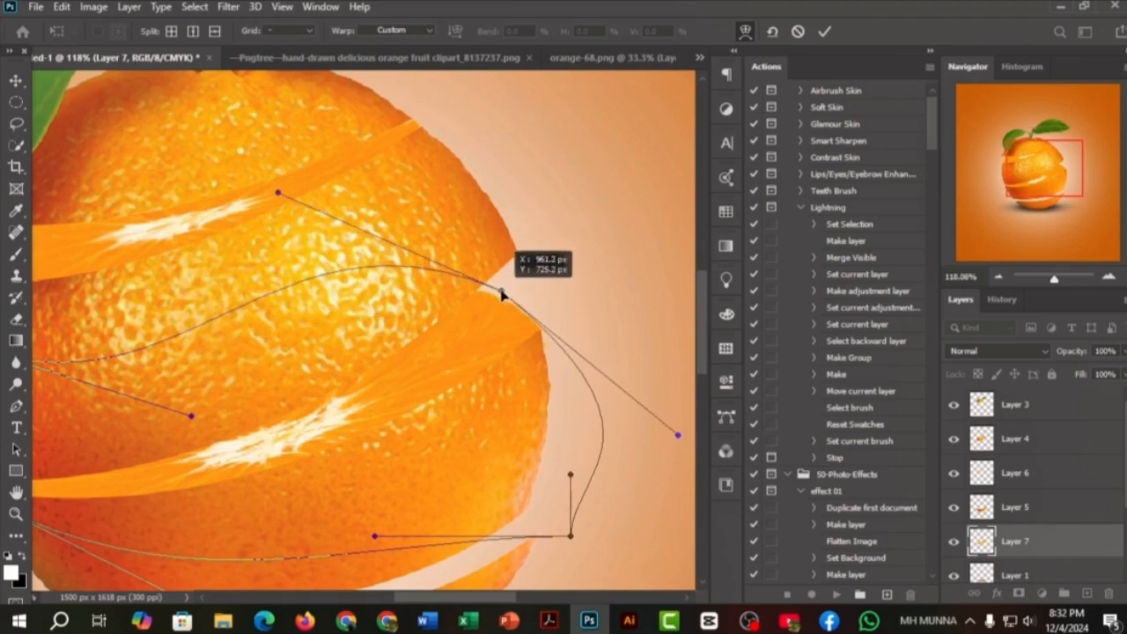
left_click(824, 33)
Step: Bring a third copy of the selected pulp from orange-68.png into the sliced-orange document as a layer
scroll(534, 345, "down", 4)
left_click(574, 58)
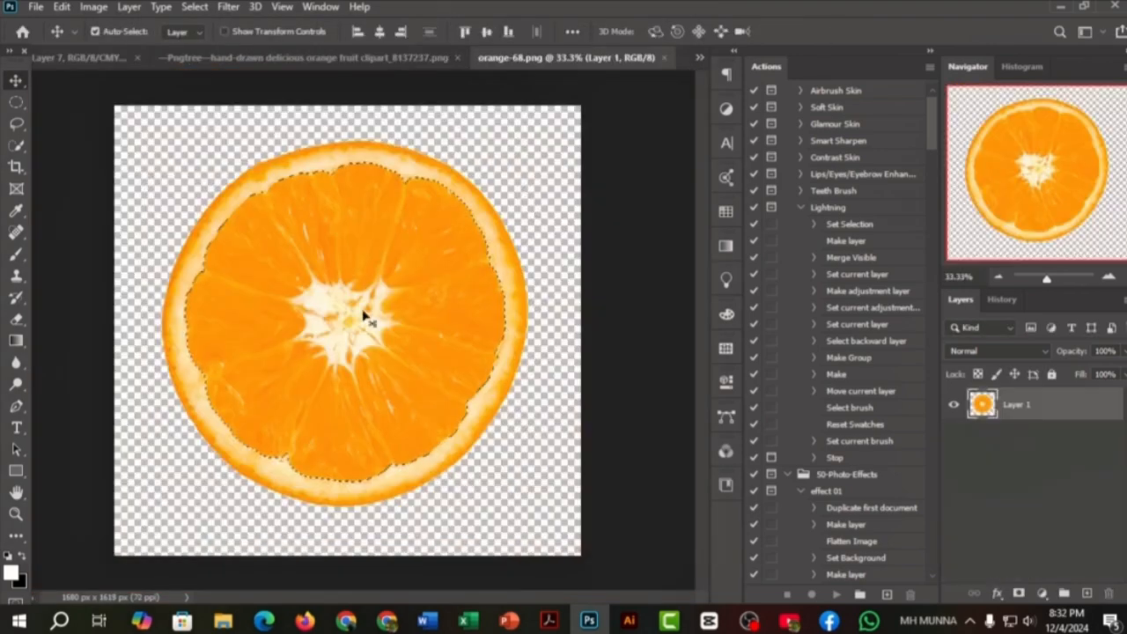
left_click_drag(366, 317, 364, 340)
Step: Scale the Layer 8 pulp to about 41.41% and move it over the lowest slice of the orange
key("ctrl+t")
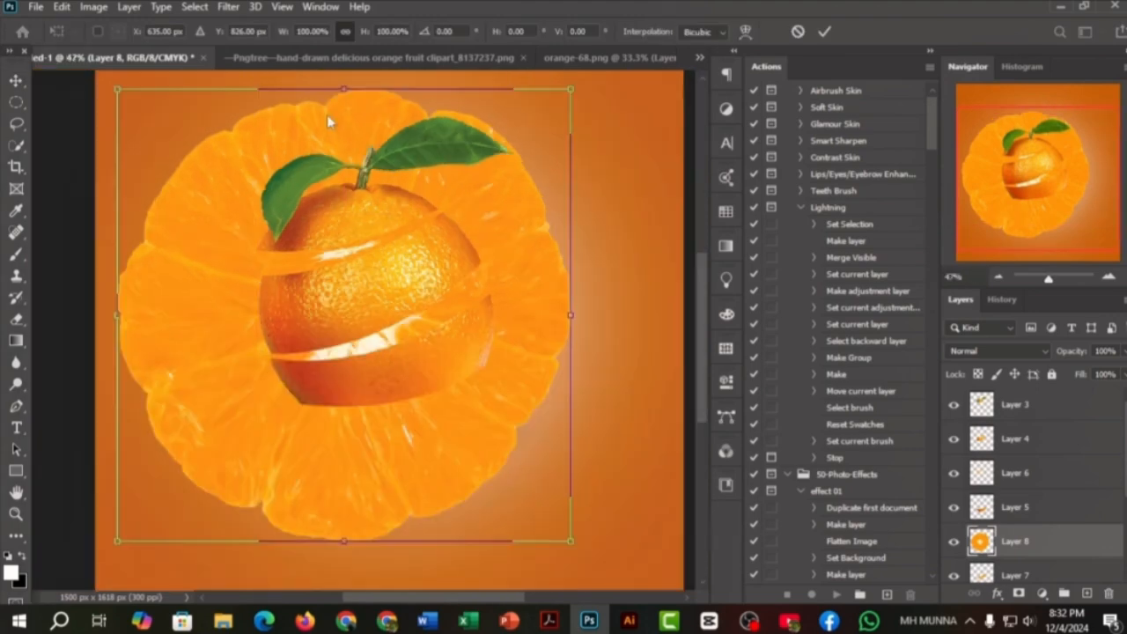
left_click_drag(343, 87, 343, 355)
scroll(385, 426, "up", 2)
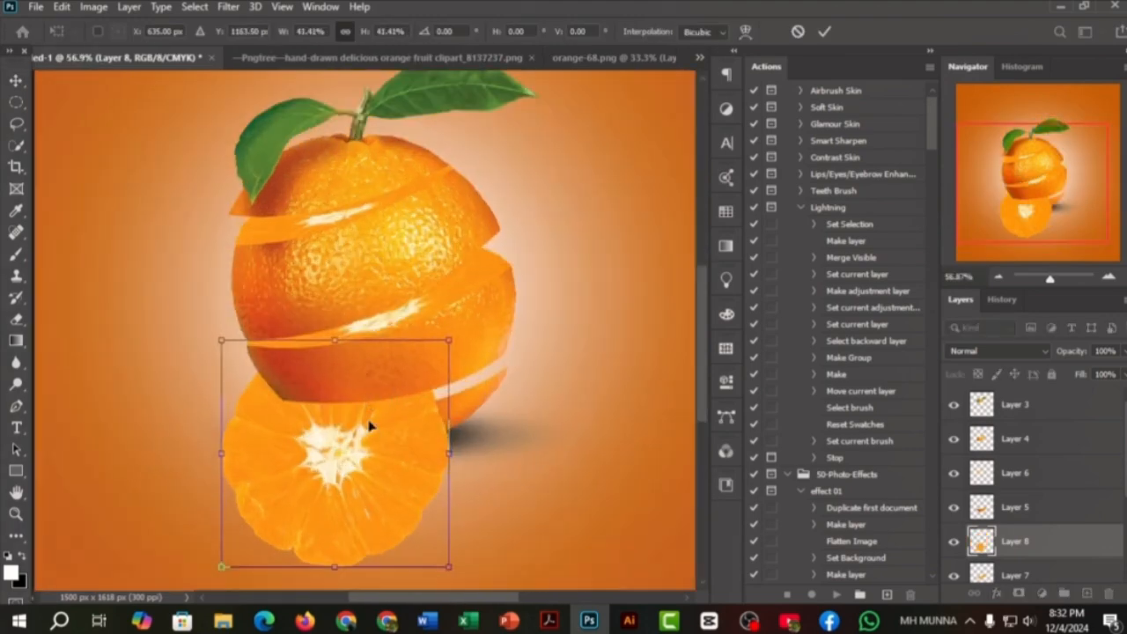
left_click_drag(370, 424, 417, 362)
Step: Flatten the Layer 8 pulp to about 3.57% height and rotate it to about -8.58° along the lowest cut
scroll(415, 366, "up", 3)
left_click_drag(392, 254, 384, 432)
left_click_drag(382, 547, 404, 501)
left_click_drag(410, 459, 421, 426)
left_click_drag(389, 397, 409, 426)
left_click_drag(389, 428, 422, 398)
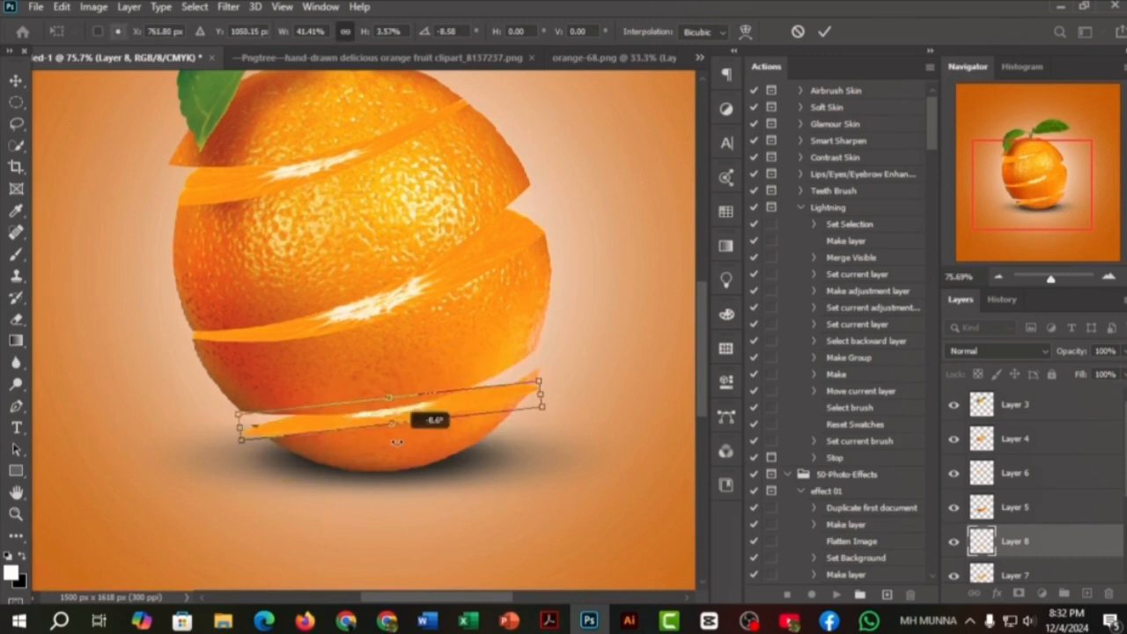
Step: Adjust the transformed pulp over the lowest cut and place Layer 8 directly below Layer 1
scroll(394, 440, "up", 2)
scroll(398, 442, "up", 2)
left_click_drag(393, 435, 404, 407)
left_click_drag(403, 438, 523, 412)
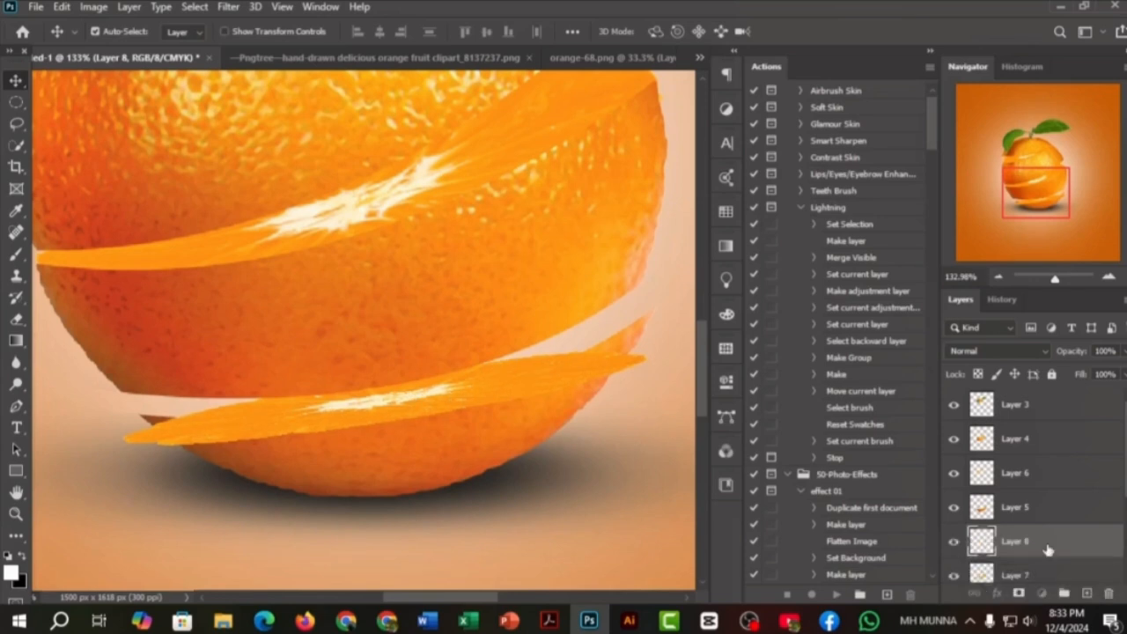
scroll(1051, 543, "down", 1)
left_click_drag(1045, 518, 1039, 543)
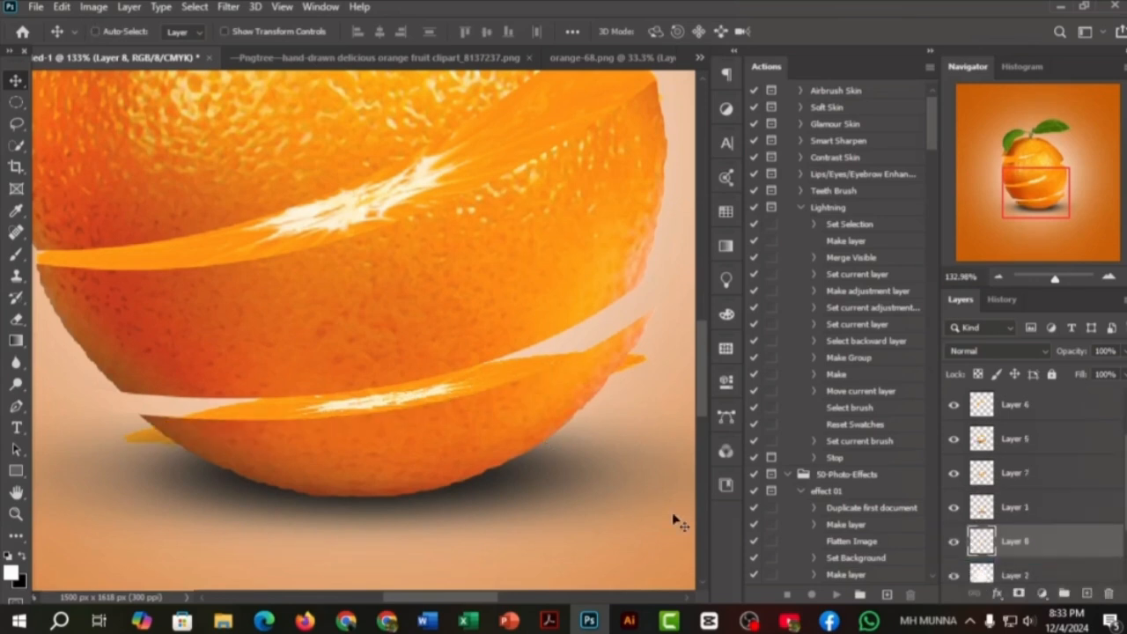
Step: Warp the Layer 8 pulp so its lower left corner tucks behind the left tip of the bottom slice
key("ctrl+t")
right_click(432, 402)
left_click(462, 208)
scroll(136, 437, "up", 2)
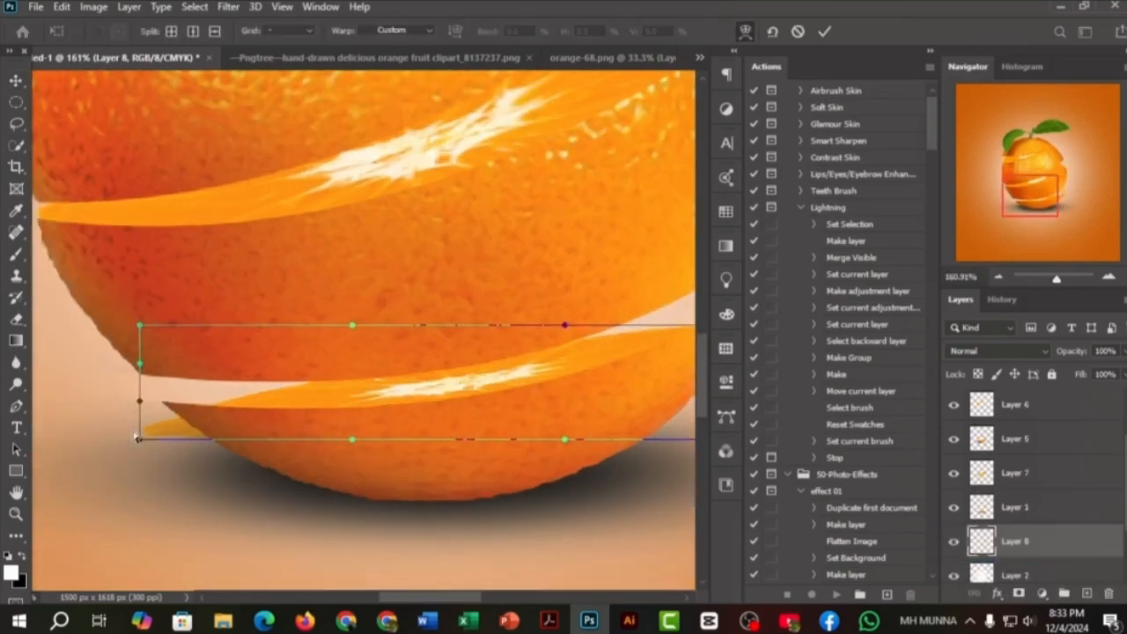
left_click_drag(140, 439, 115, 313)
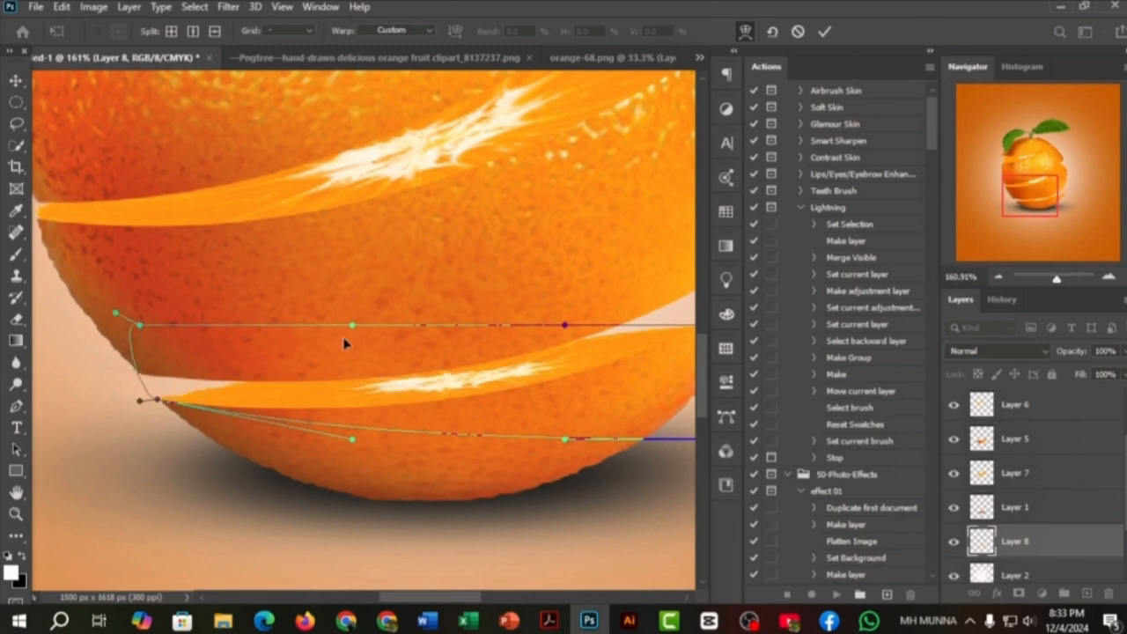
left_click_drag(352, 326, 287, 318)
left_click_drag(352, 438, 249, 418)
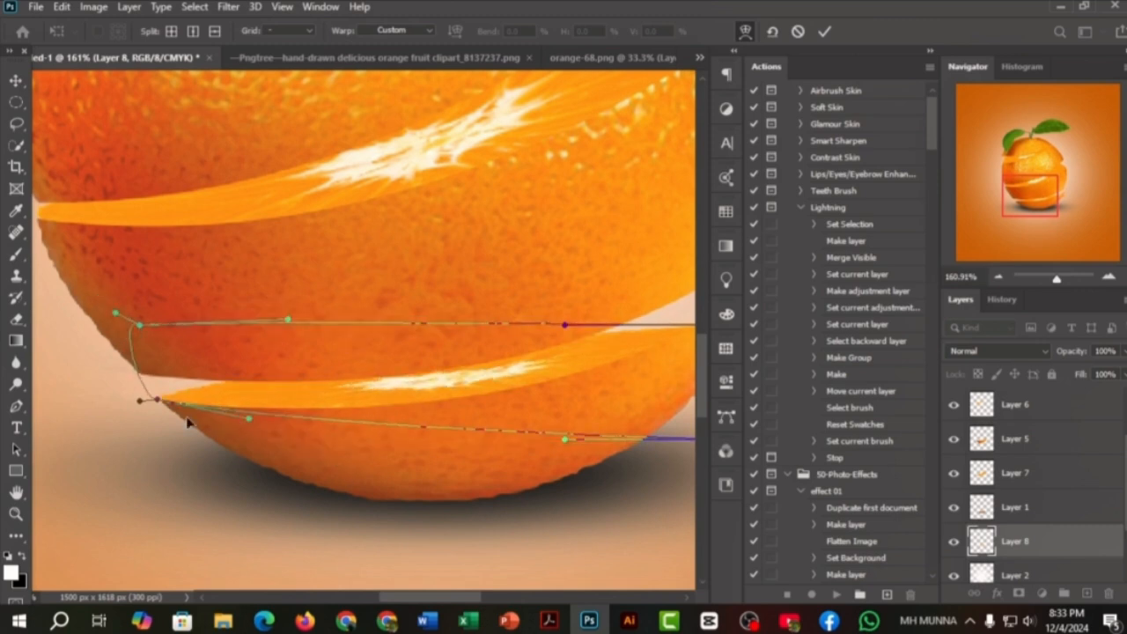
Step: Refine the warp on the Layer 8 pulp's left end, curving both edges downward and aligning its corners with the peel
left_click_drag(140, 333, 164, 350)
left_click_drag(249, 418, 269, 459)
left_click_drag(301, 360, 267, 378)
left_click_drag(166, 348, 111, 339)
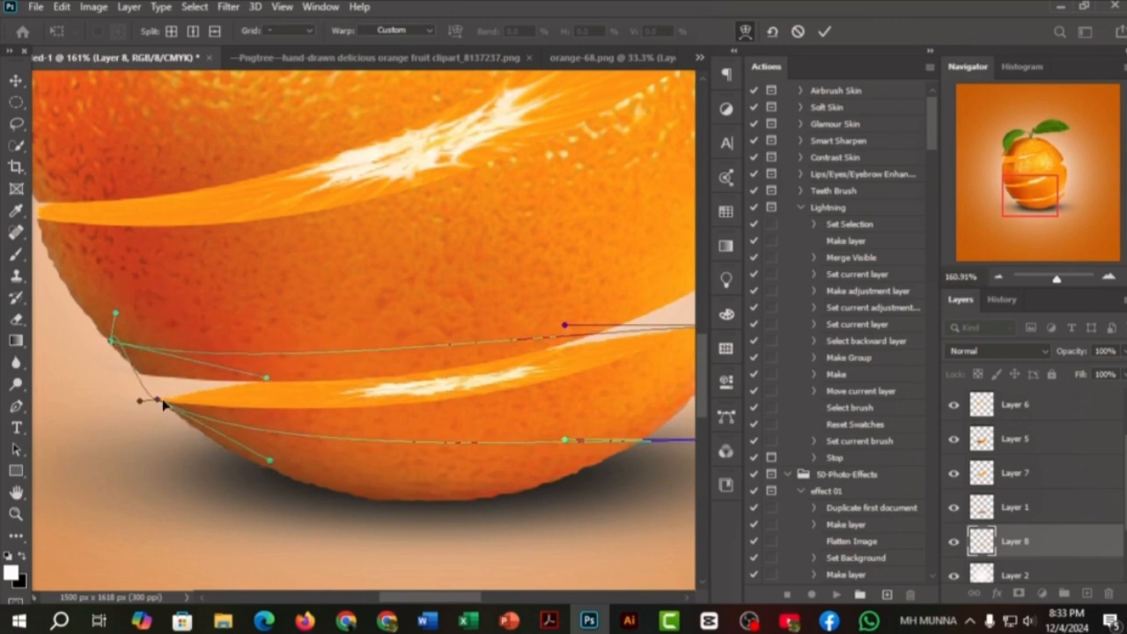
mouse_move(158, 401)
left_mouse_down()
mouse_move(143, 403)
mouse_move(172, 414)
left_mouse_up()
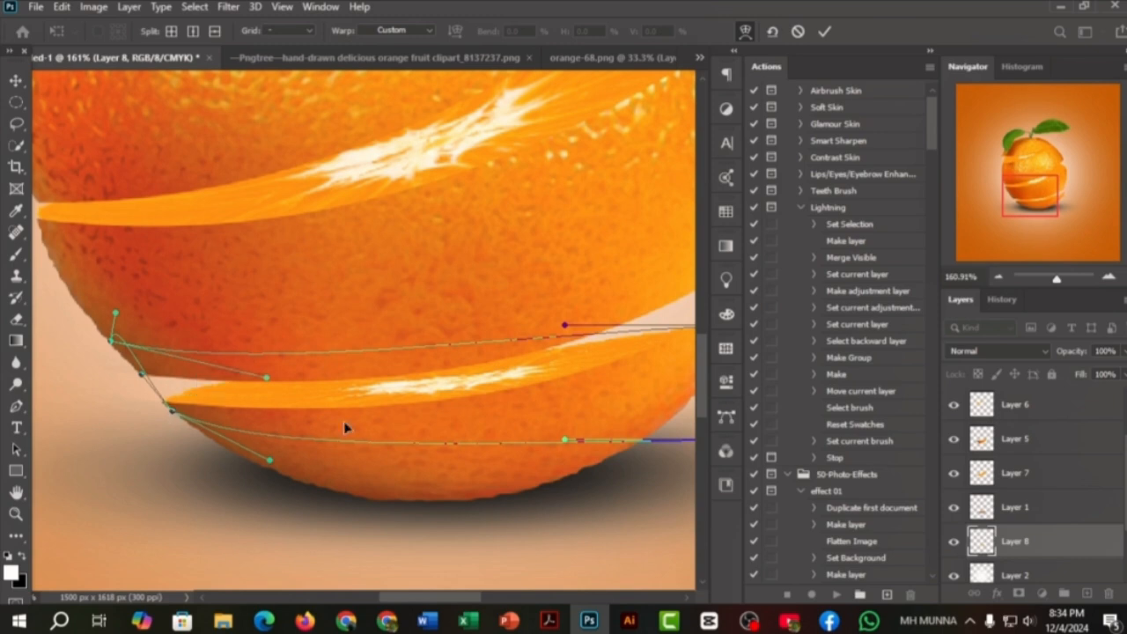
Step: Warp the upper right corner of the Layer 8 pulp up to the right tip of the bottom slice
scroll(343, 427, "right", 5)
left_click_drag(558, 322, 555, 273)
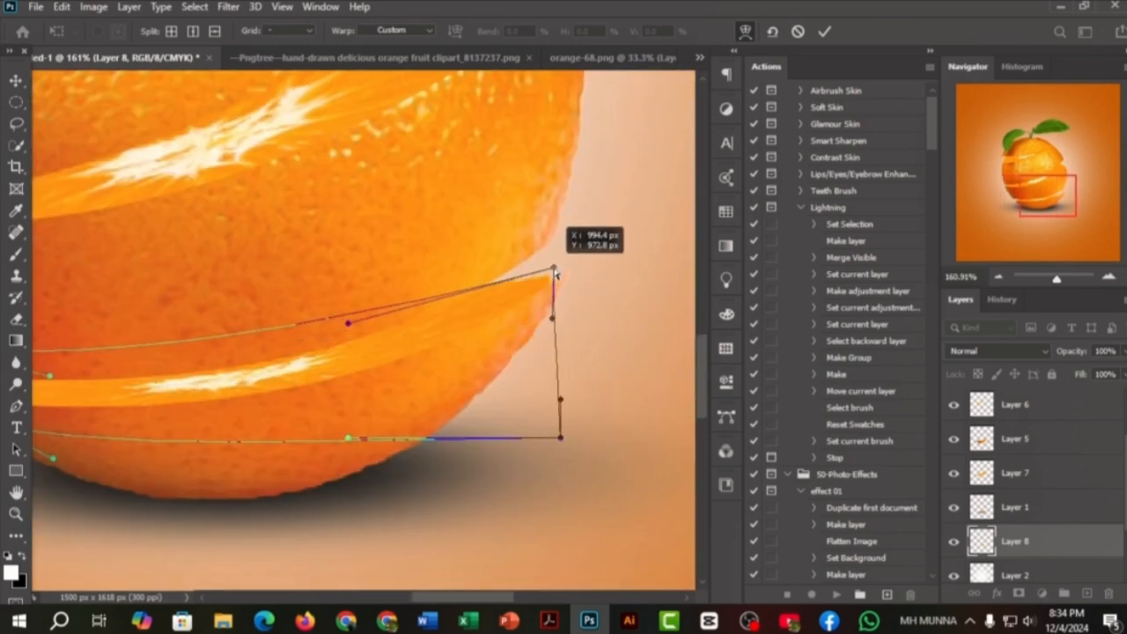
left_click_drag(552, 319, 543, 366)
mouse_move(349, 324)
left_mouse_down()
mouse_move(359, 368)
mouse_move(352, 343)
left_mouse_up()
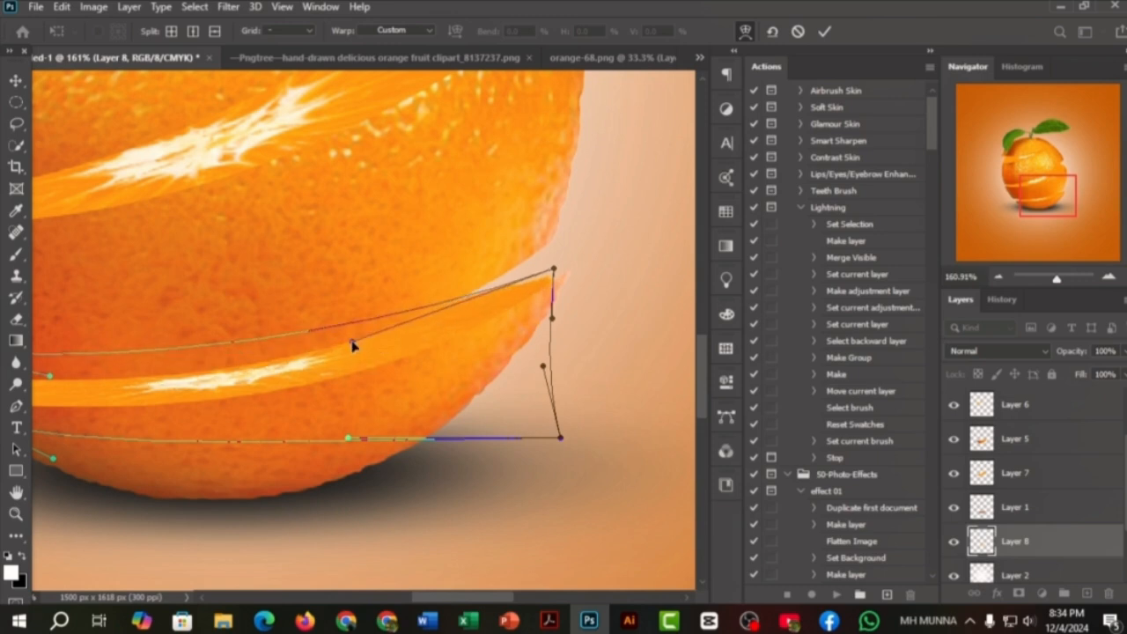
left_click_drag(554, 273, 578, 261)
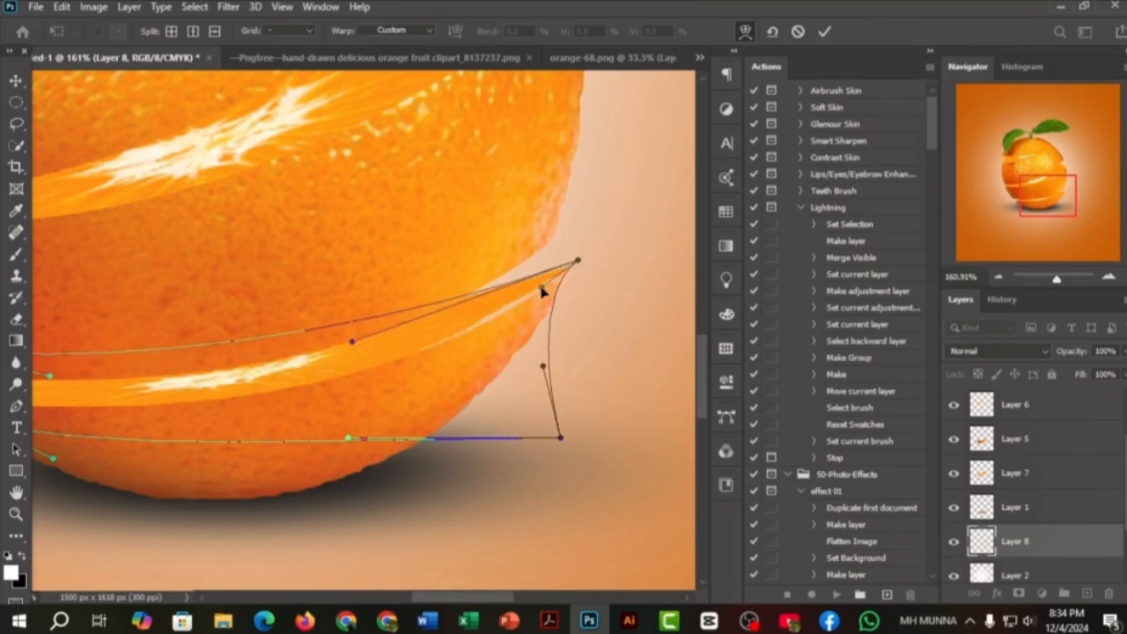
Step: Refine the warp on the Layer 8 pulp's right end, fitting its upper edge and corner to the bottom slice's tip, and apply it
left_click_drag(543, 353, 556, 384)
left_click_drag(352, 341, 334, 310)
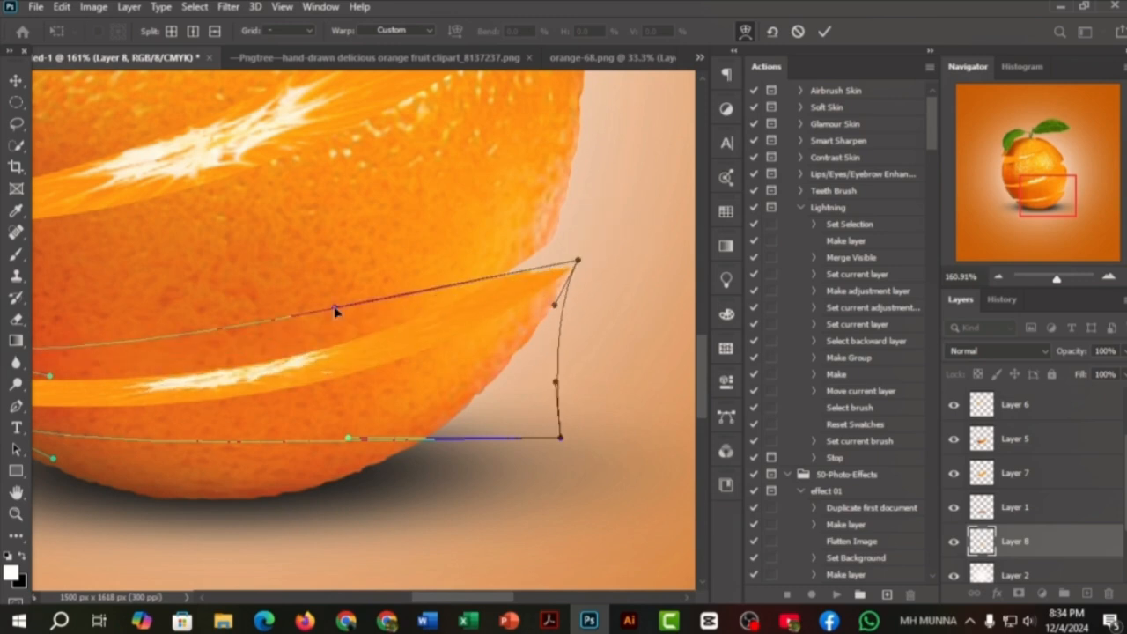
left_click_drag(554, 304, 549, 308)
left_click_drag(578, 261, 571, 262)
left_click_drag(334, 308, 353, 333)
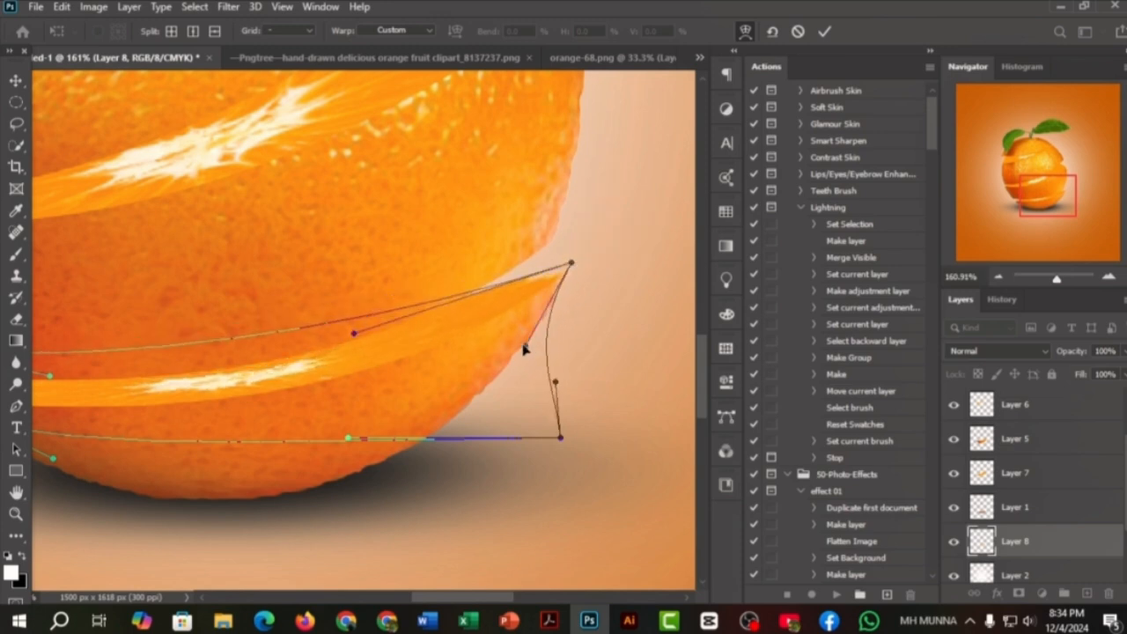
left_click(824, 33)
scroll(541, 296, "down", 4)
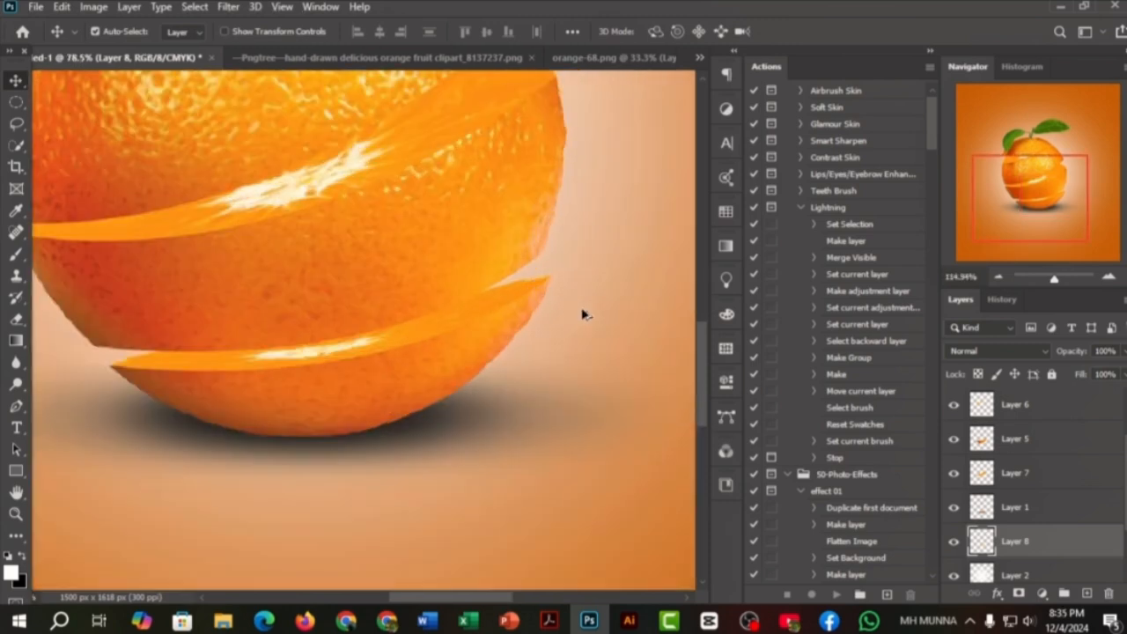
Step: Warp the Layer 8 pulp again to adjust its fit near the right tip of the lowest cut, and apply the warp
scroll(582, 314, "up", 3)
key("ctrl+y")
key("ctrl+t")
right_click(467, 323)
left_click(506, 112)
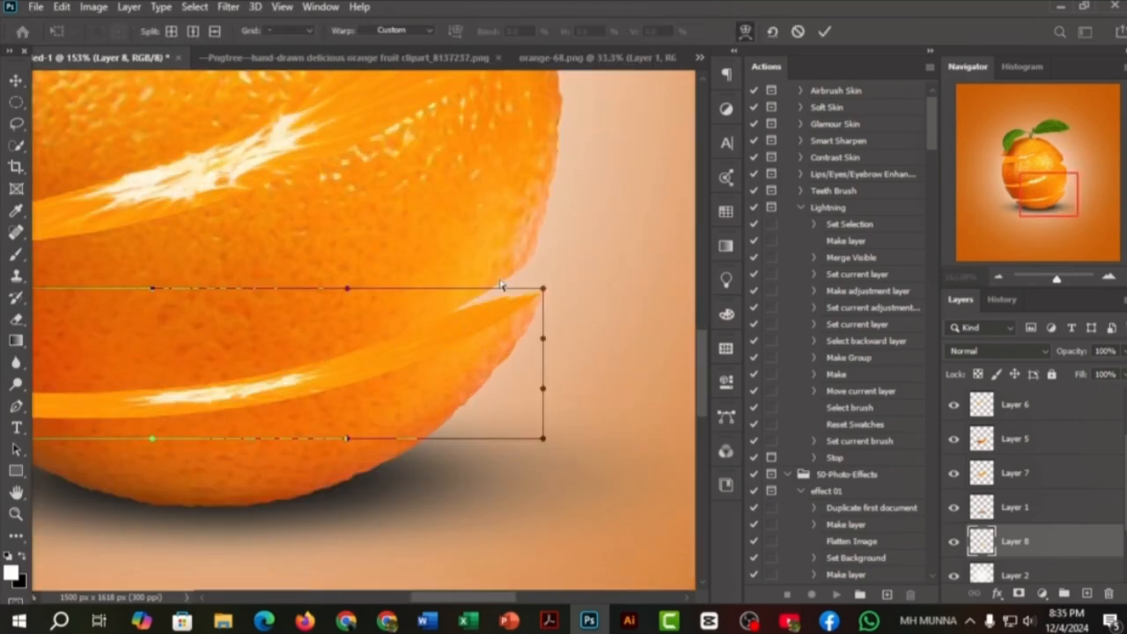
scroll(469, 302, "up", 1)
scroll(469, 301, "up", 1)
left_click_drag(309, 270, 354, 115)
mouse_move(501, 473)
left_mouse_down()
mouse_move(516, 503)
mouse_move(513, 485)
left_mouse_up()
key("Return")
scroll(596, 220, "down", 5)
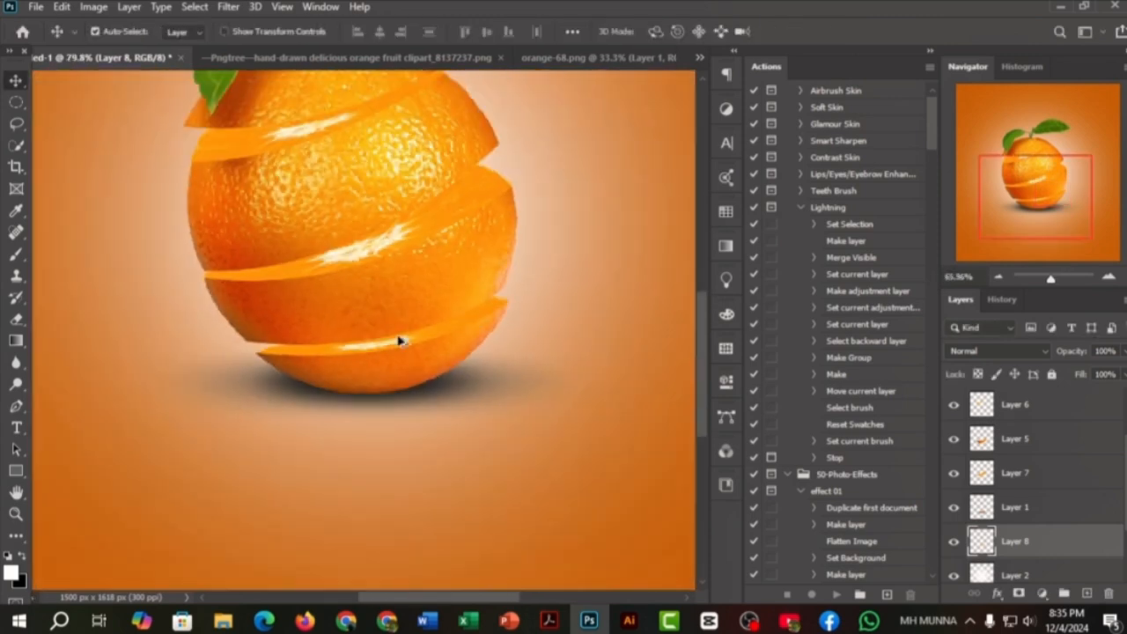
Step: Brush black in Soft Light mode over the pulp on Layers 6, 7 and 8 to deepen the colour in all three cuts
scroll(616, 374, "down", 1)
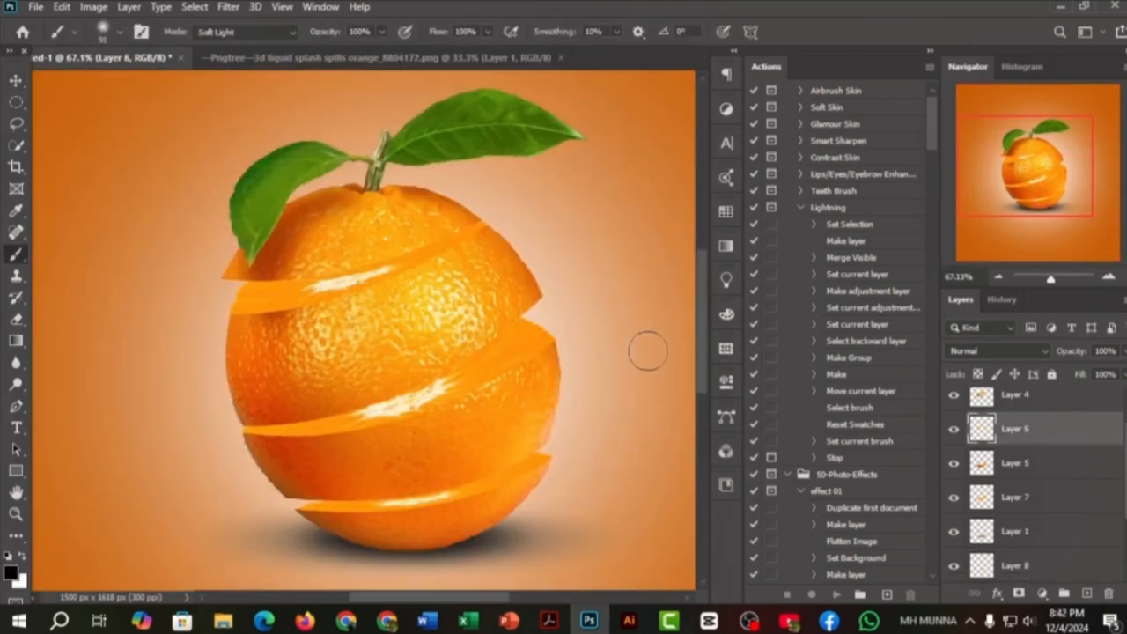
left_click_drag(461, 237, 283, 291)
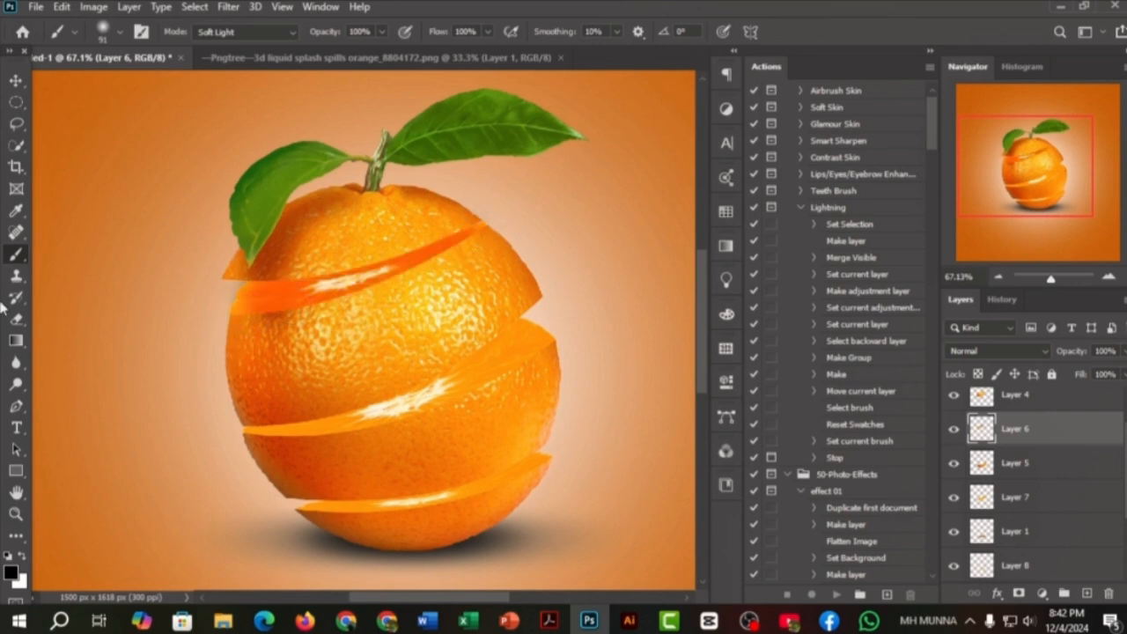
left_click(347, 397, "ctrl")
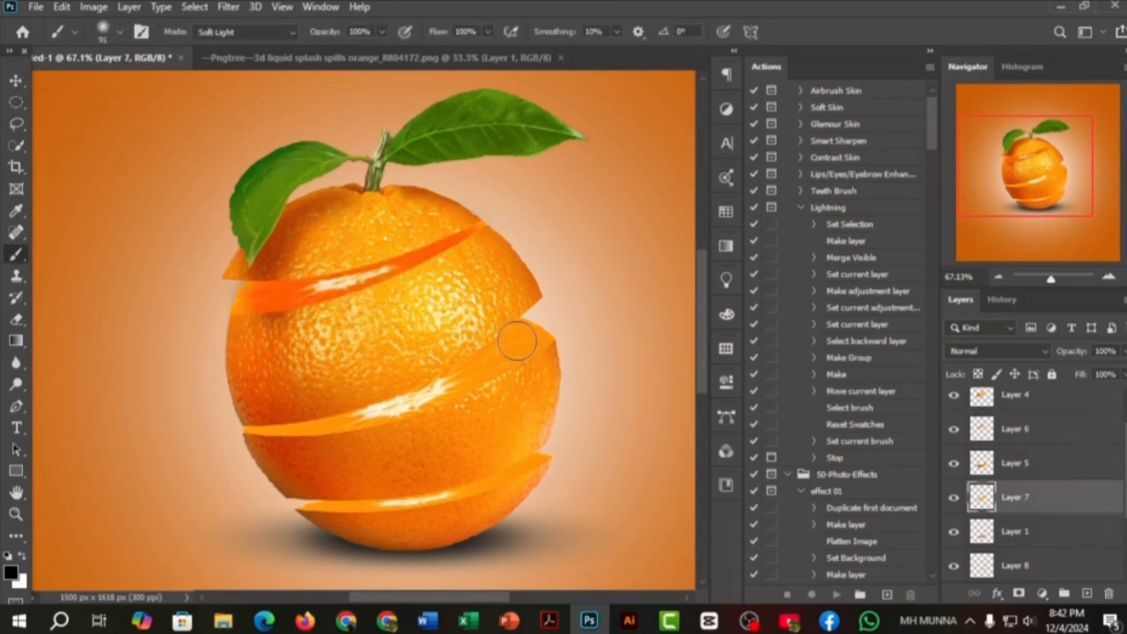
mouse_move(315, 420)
left_mouse_down()
mouse_move(427, 391)
mouse_move(518, 346)
left_mouse_up()
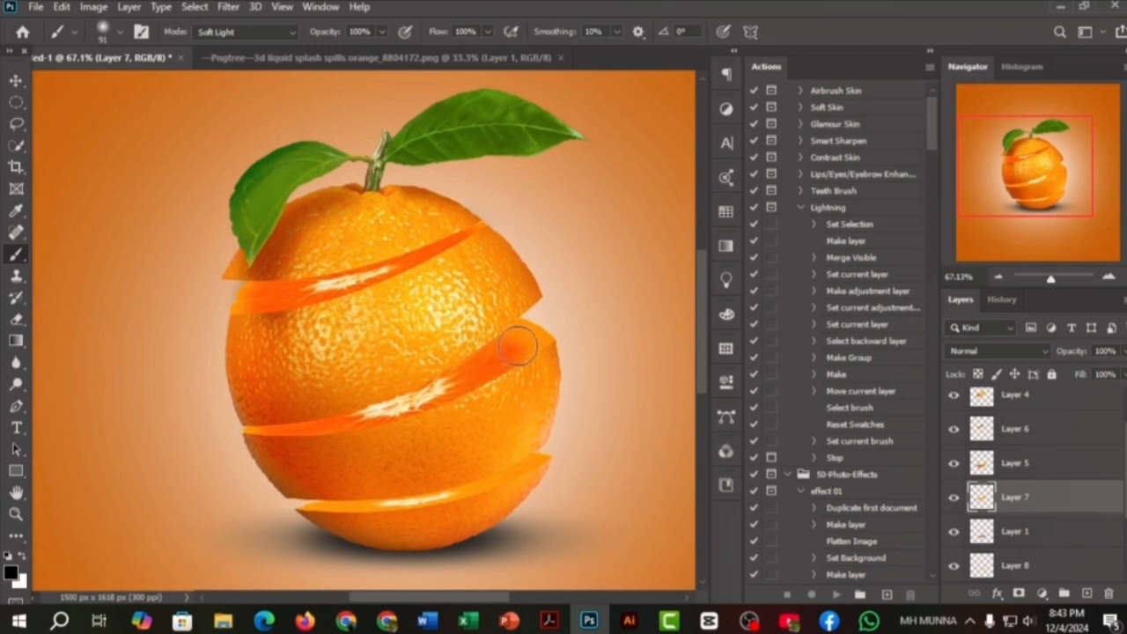
left_click(385, 506, "ctrl")
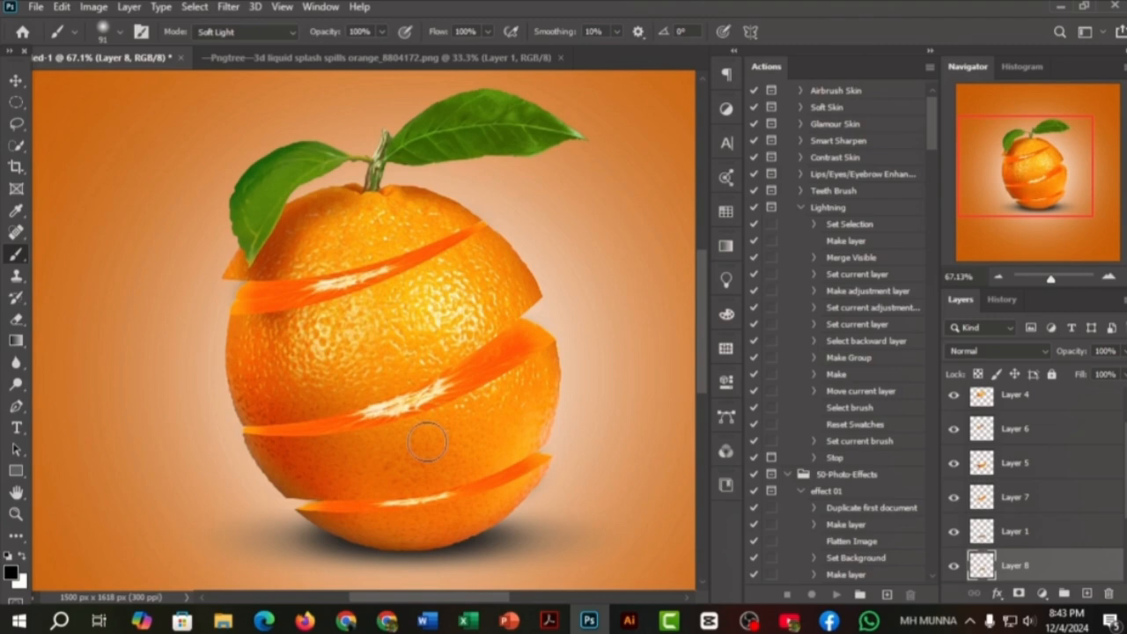
Step: Copy the 3D liquid orange splash from its PNG document into the orange composition, directly above Layer 8
scroll(427, 441, "down", 3)
left_click(380, 58)
key("v")
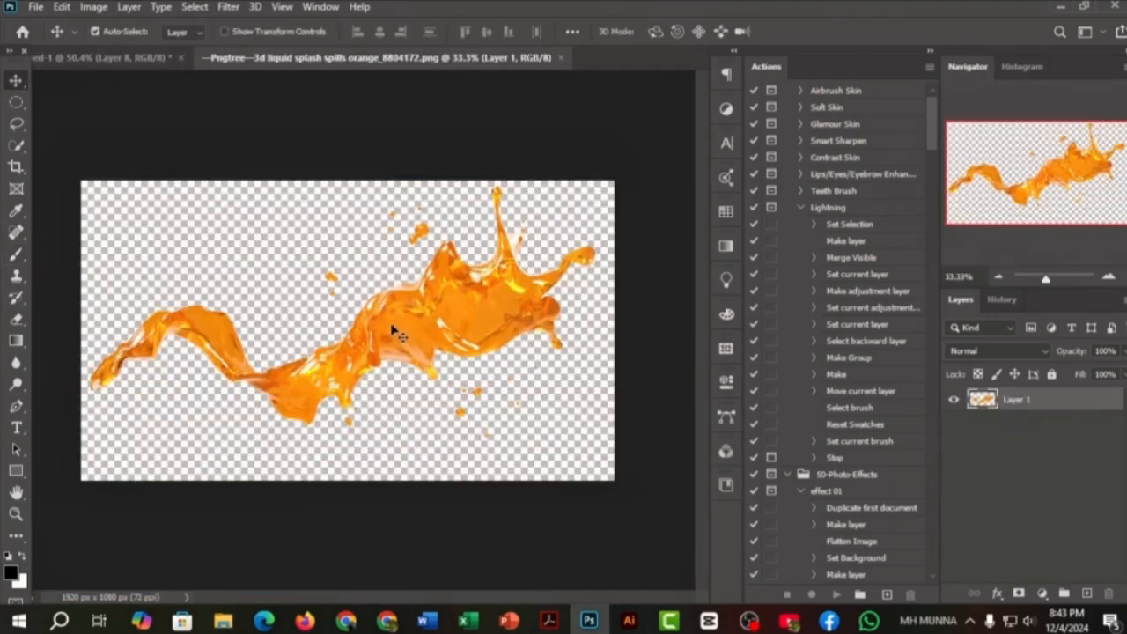
left_click_drag(395, 333, 365, 382)
Step: Transform the liquid splash on Layer 9, scaling it to 79.26% and moving it across the middle of the orange
key("ctrl+t")
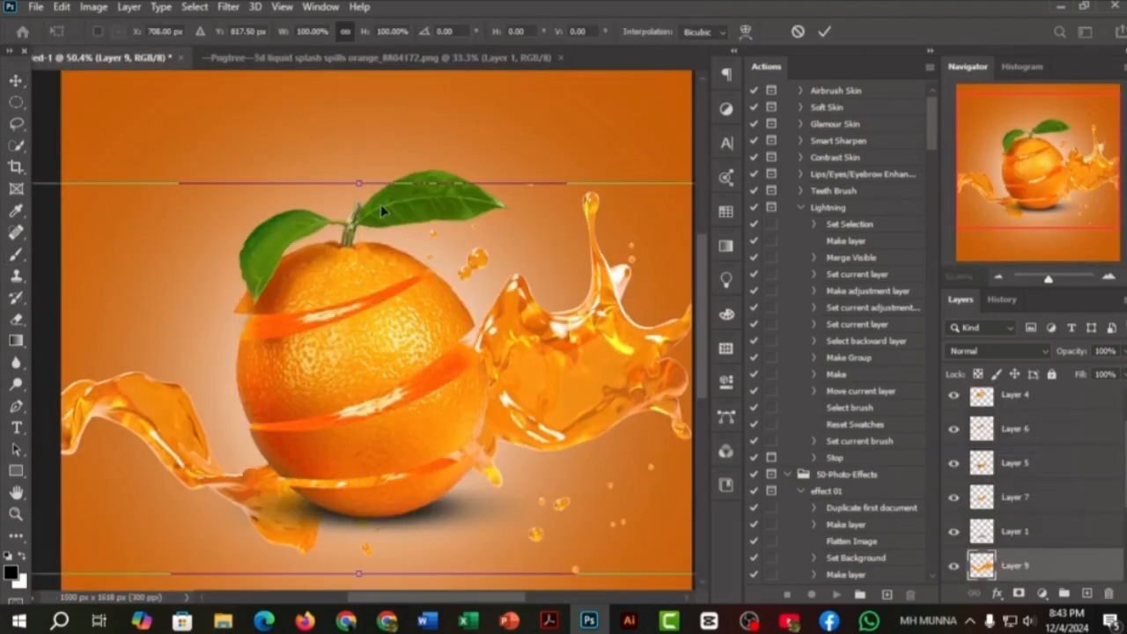
left_click_drag(379, 183, 380, 347)
left_click_drag(394, 463, 393, 364)
left_click_drag(355, 235, 356, 215)
left_click_drag(394, 335, 424, 361)
left_click_drag(386, 241, 356, 165)
scroll(392, 205, "down", 3)
left_click_drag(369, 289, 349, 292)
left_click_drag(336, 166, 335, 206)
left_click_drag(362, 324, 392, 325)
left_click_drag(375, 207, 375, 186)
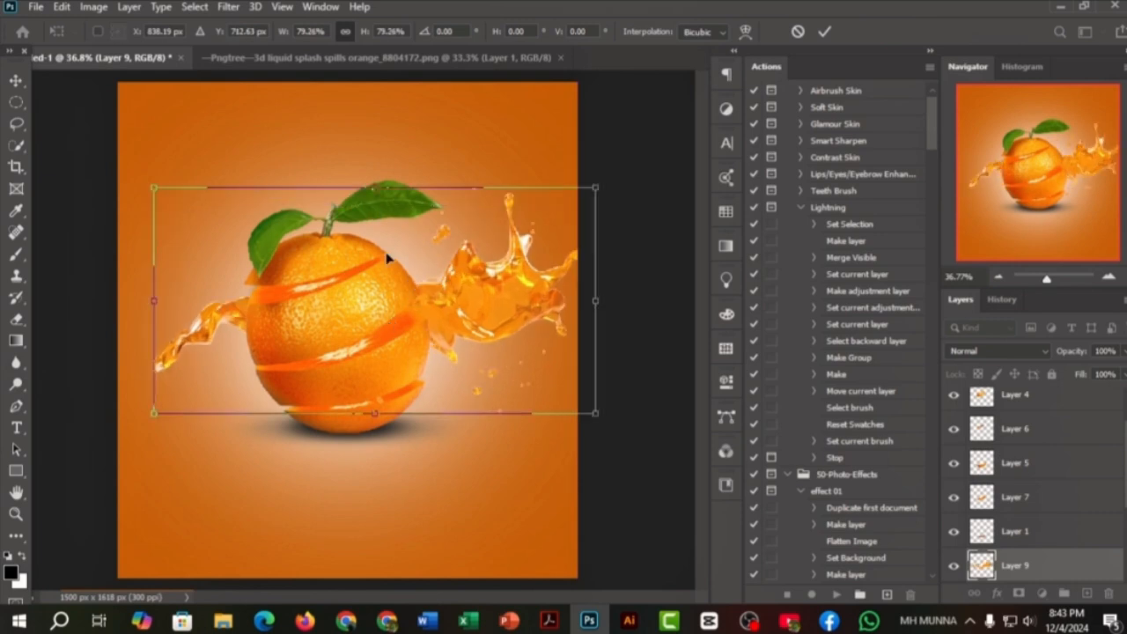
Step: Scale the splash to 77.49%, position it at about X 750 px, Y 811 px behind the orange, and apply the transform
left_click_drag(387, 265, 352, 288)
mouse_move(338, 437)
left_mouse_down()
mouse_move(338, 450)
mouse_move(338, 432)
left_mouse_up()
mouse_move(336, 388)
left_mouse_down()
mouse_move(349, 381)
mouse_move(353, 396)
left_mouse_up()
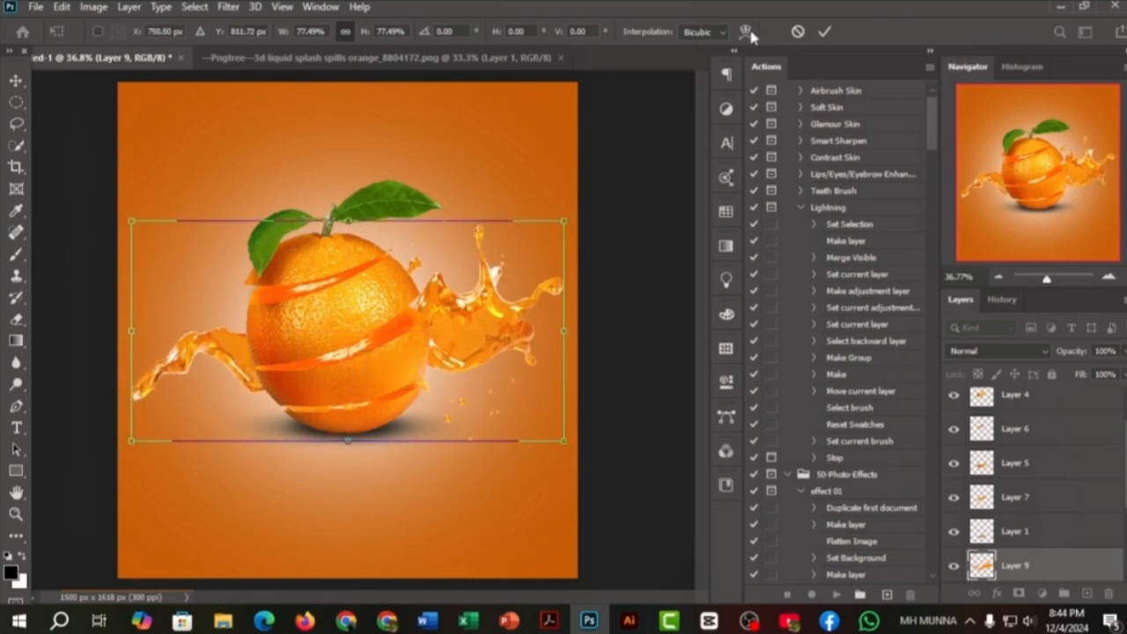
left_click(824, 33)
Step: Select all layers from Layer 0 up to Layer 3 and convert them to a single smart object
scroll(410, 340, "down", 3)
scroll(410, 340, "up", 2)
scroll(1021, 545, "down", 4)
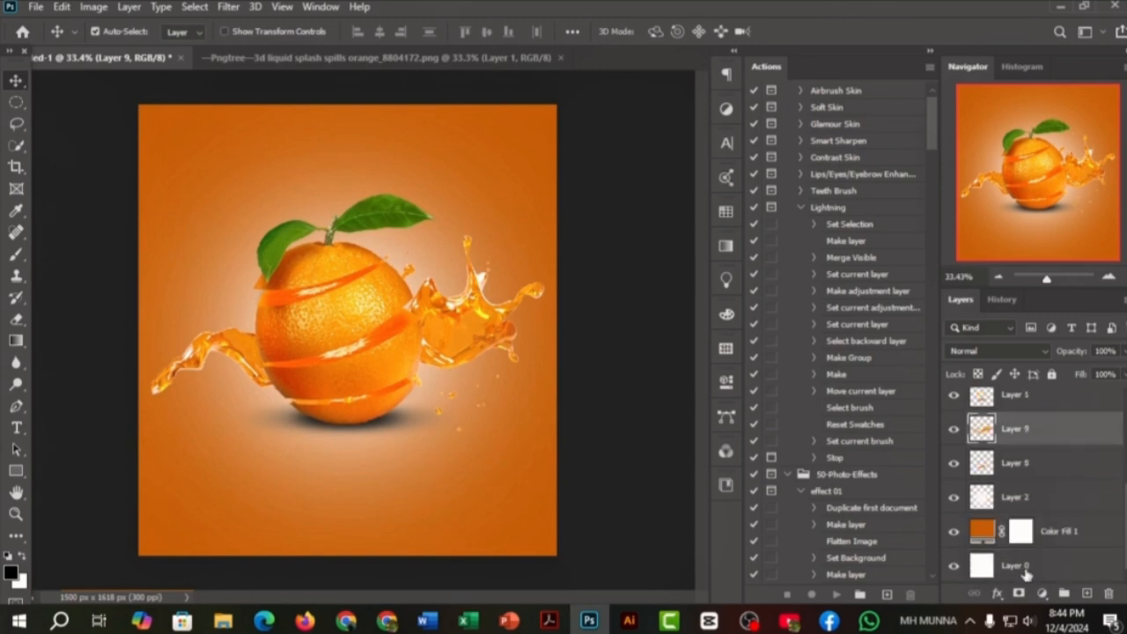
left_click(1023, 569)
scroll(1021, 493, "up", 3)
left_click(1012, 404, "shift")
right_click(1004, 440)
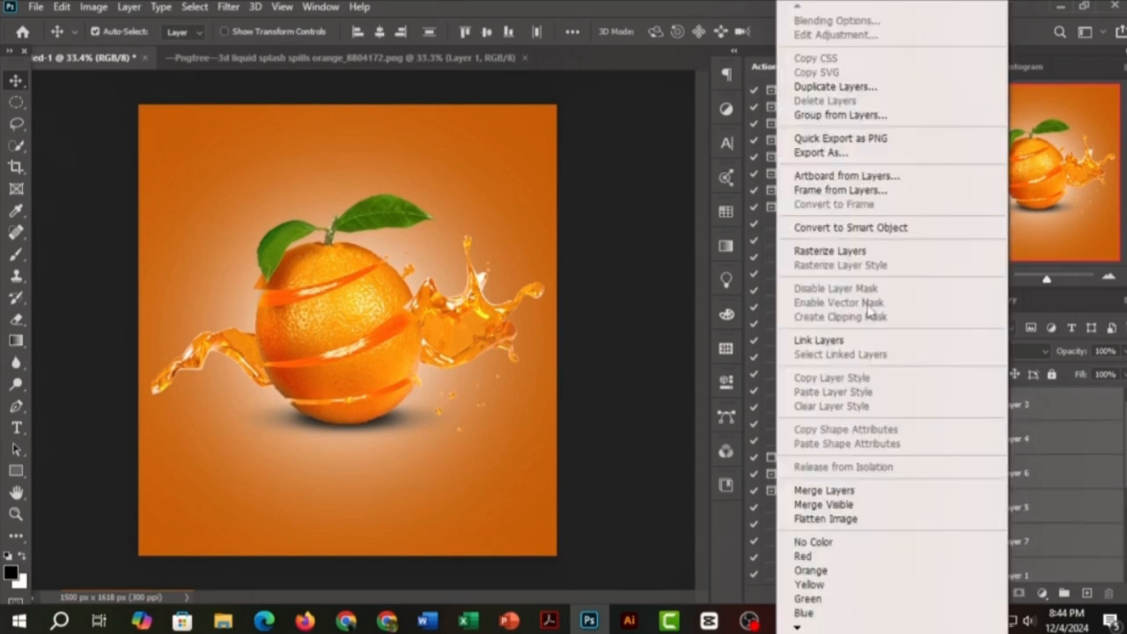
left_click(845, 229)
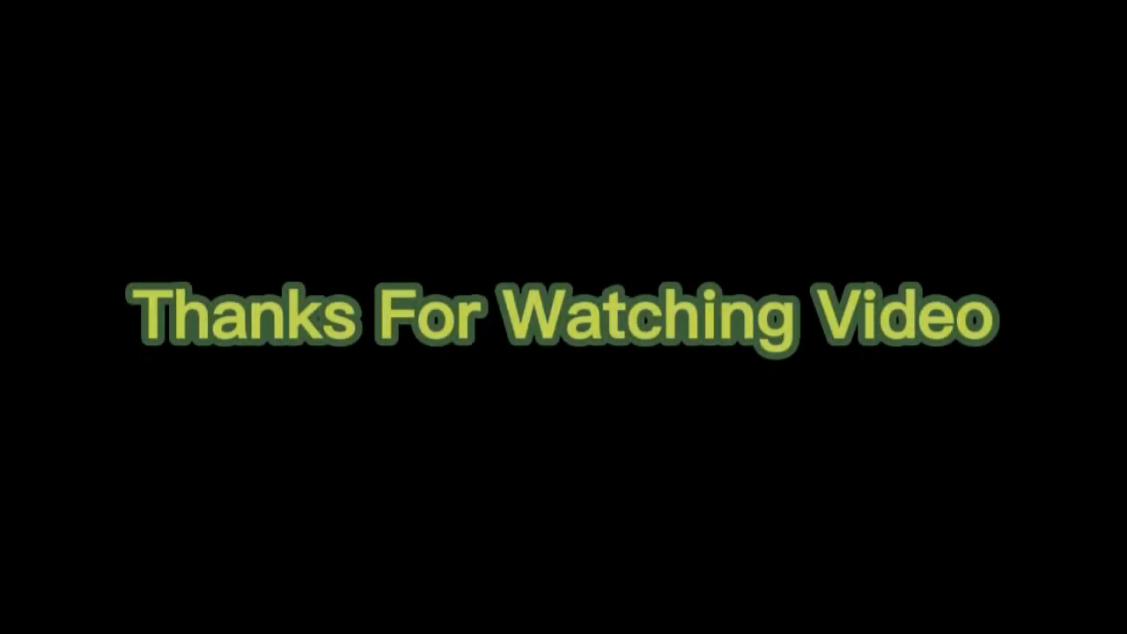